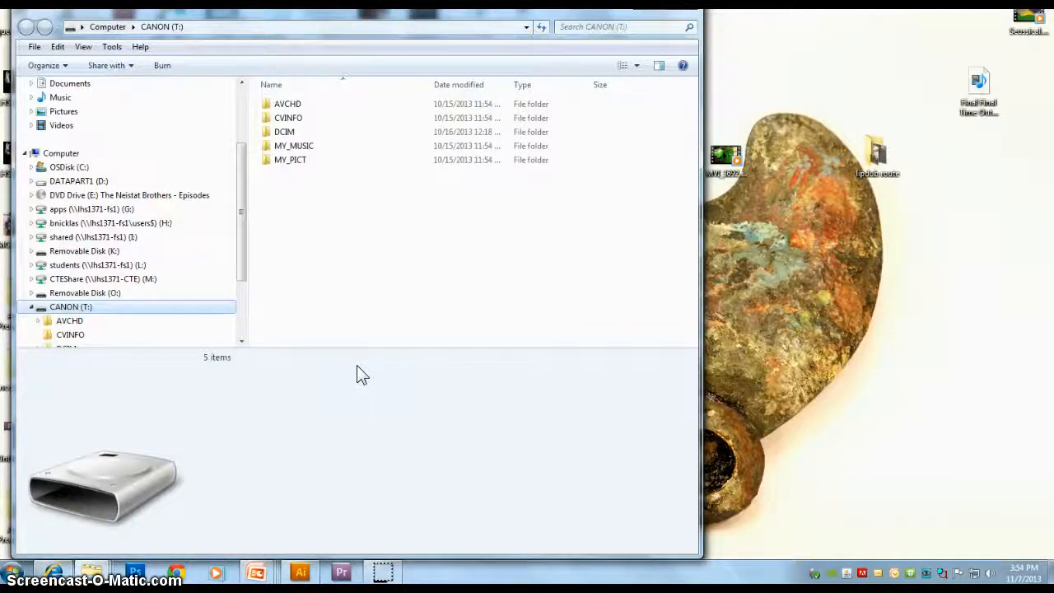
Step: Open the STREAM folder inside AVCHD > BDMV on the CANON camera card
{"action": "double_click", "coordinate": [284, 105]}
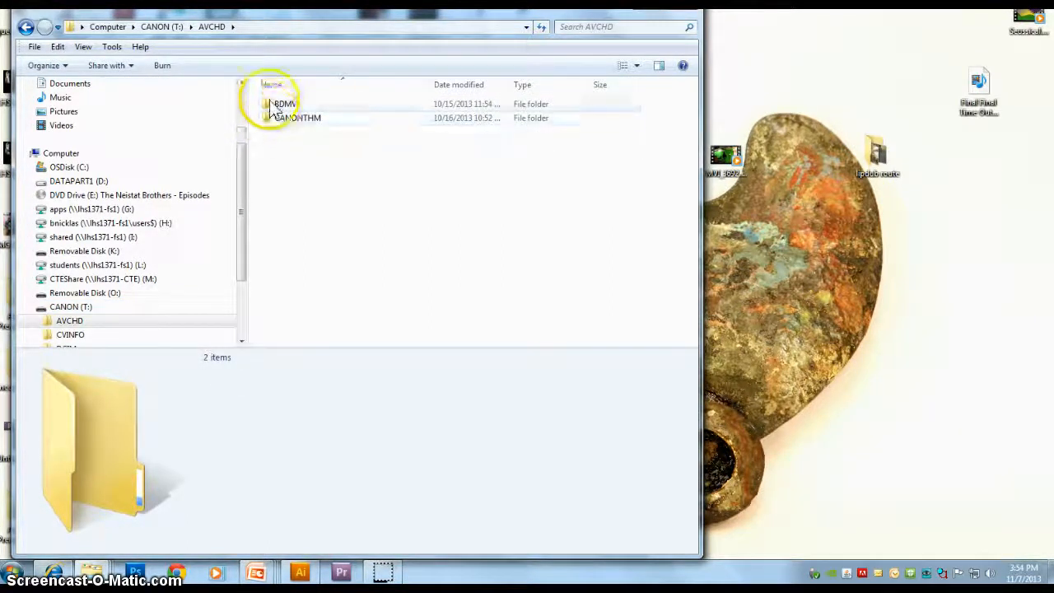
{"action": "double_click", "coordinate": [279, 105]}
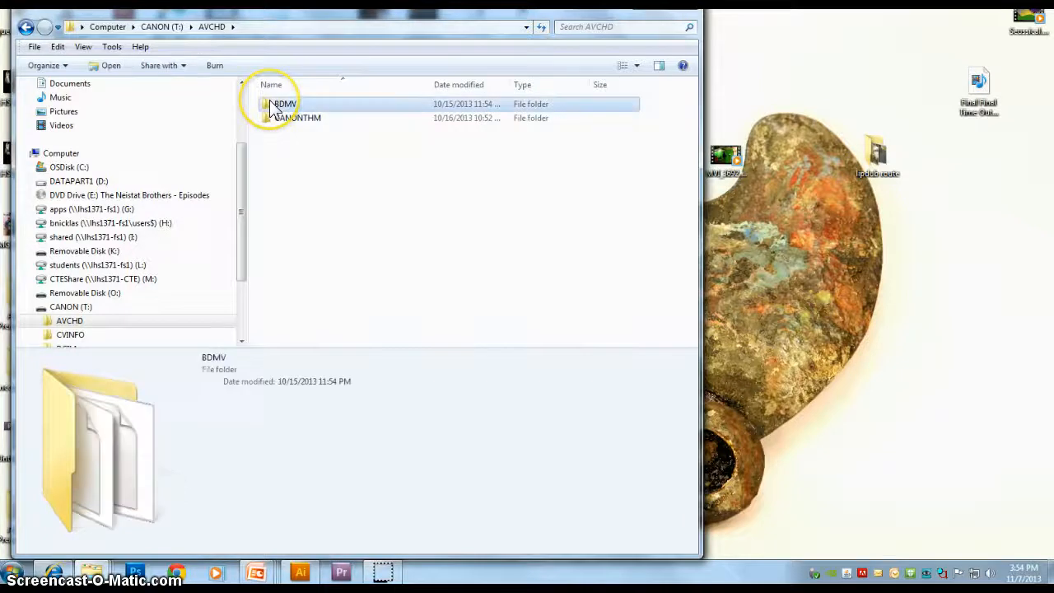
{"action": "double_click", "coordinate": [280, 146]}
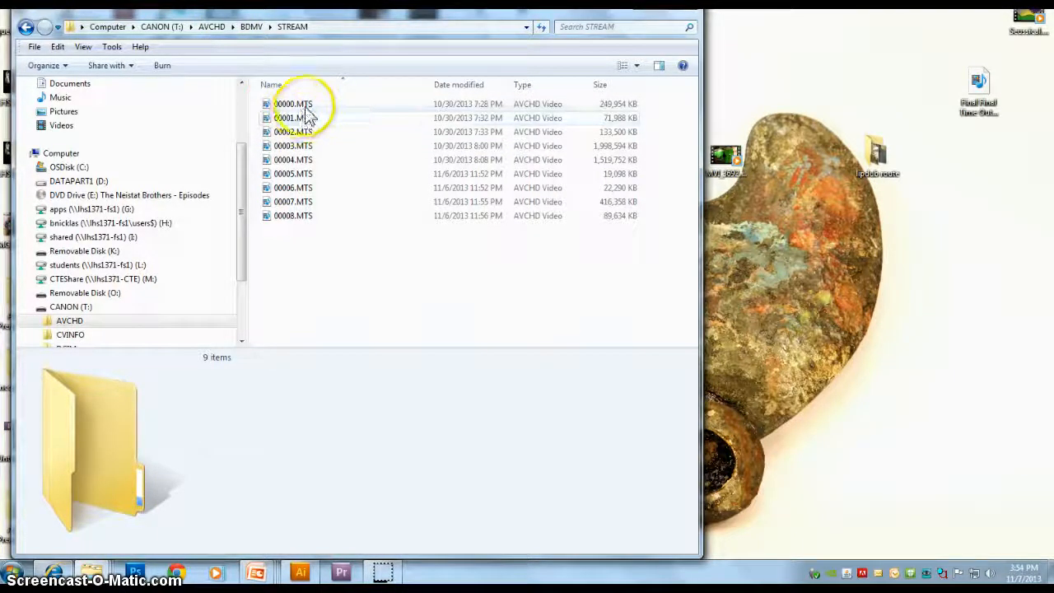
Step: Preview the clip 00002.MTS in the media player and close the player
{"action": "left_click", "coordinate": [319, 204]}
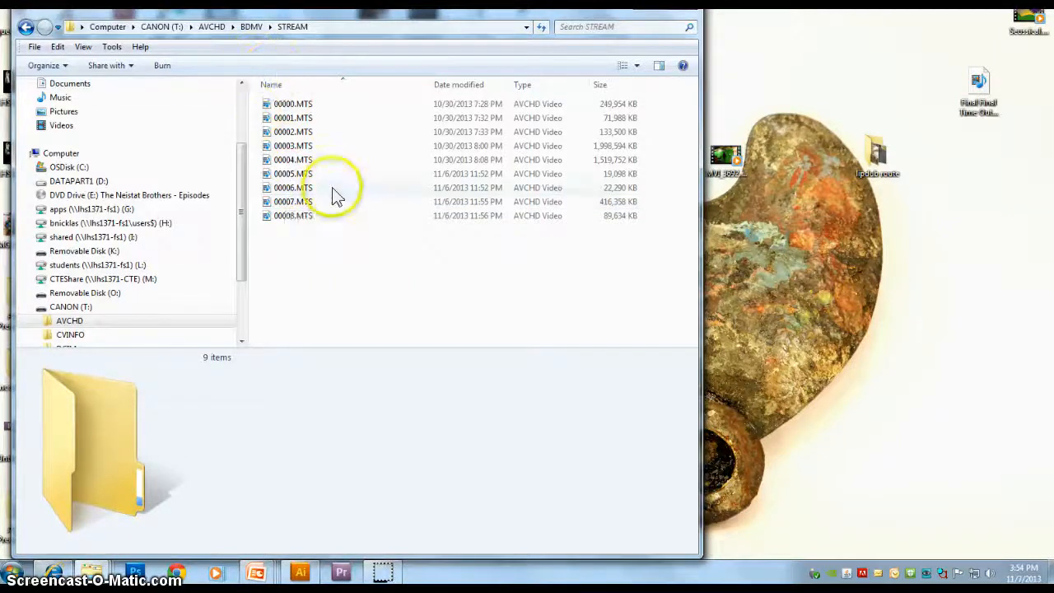
{"action": "left_click", "coordinate": [285, 174]}
{"action": "left_click", "coordinate": [286, 160]}
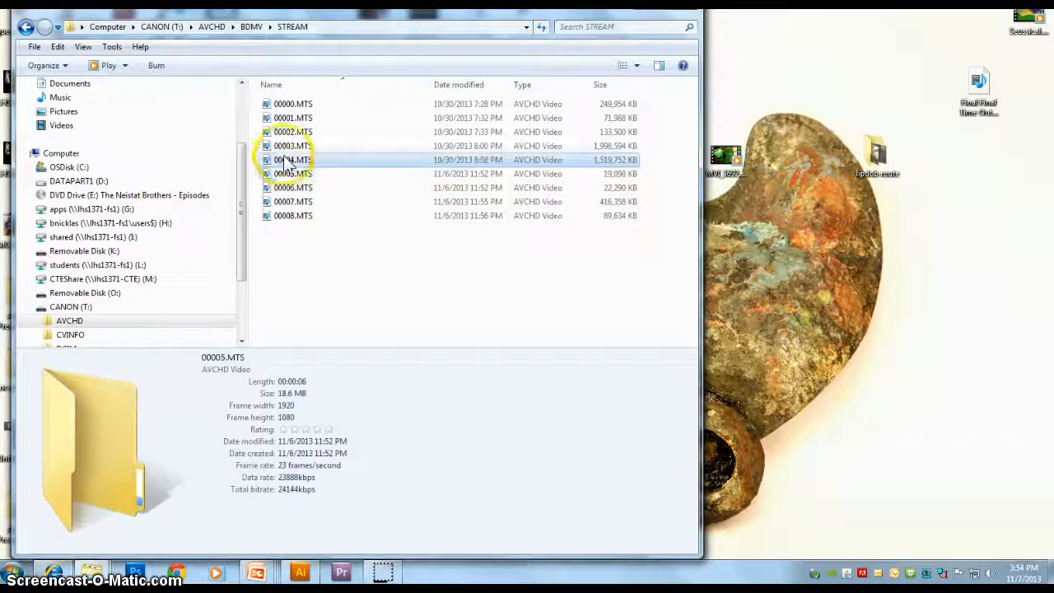
{"action": "left_click", "coordinate": [284, 147]}
{"action": "left_click", "coordinate": [283, 133]}
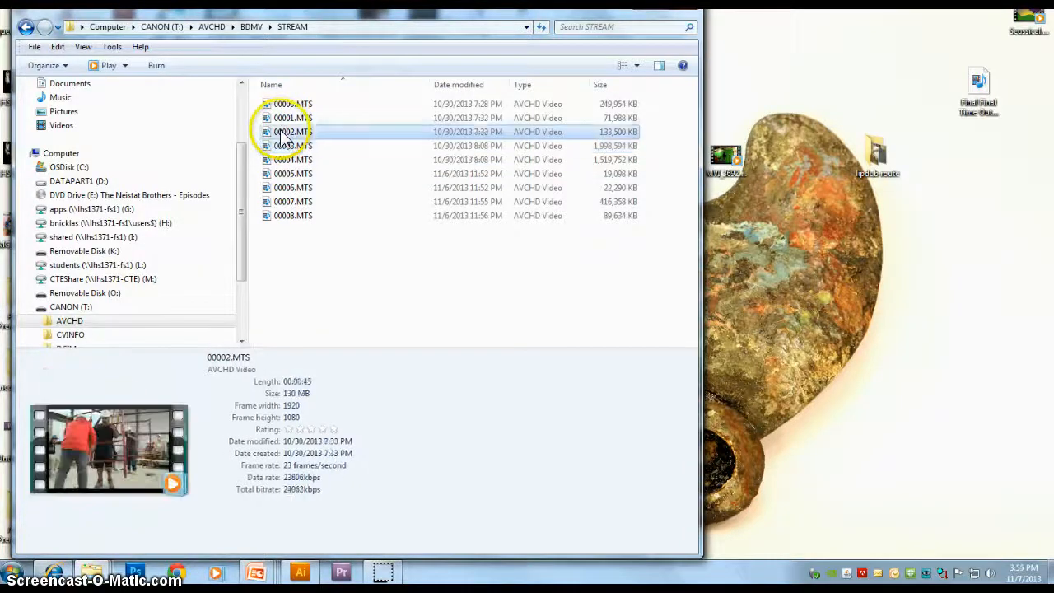
{"action": "double_click", "coordinate": [283, 133]}
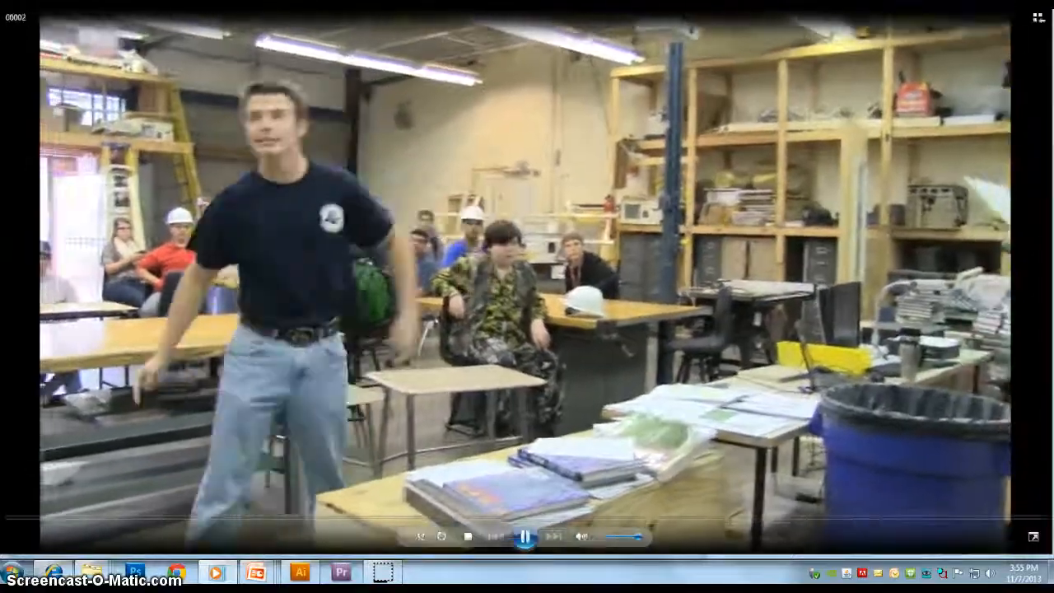
{"action": "left_click", "coordinate": [1039, 11]}
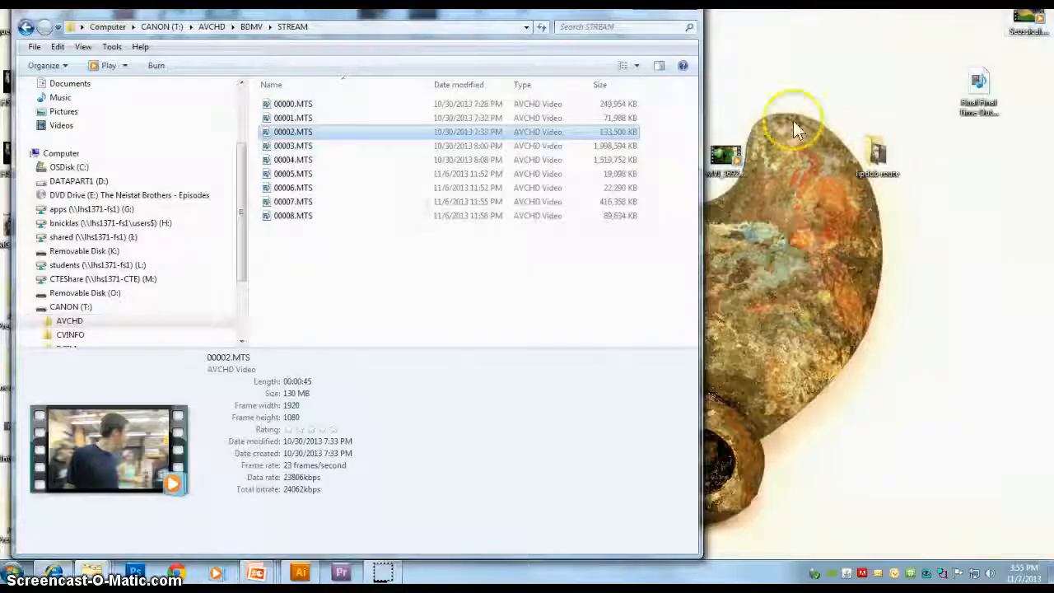
Step: Select the clips 00005.MTS through 00008.MTS in the STREAM folder
{"action": "left_click", "coordinate": [285, 162]}
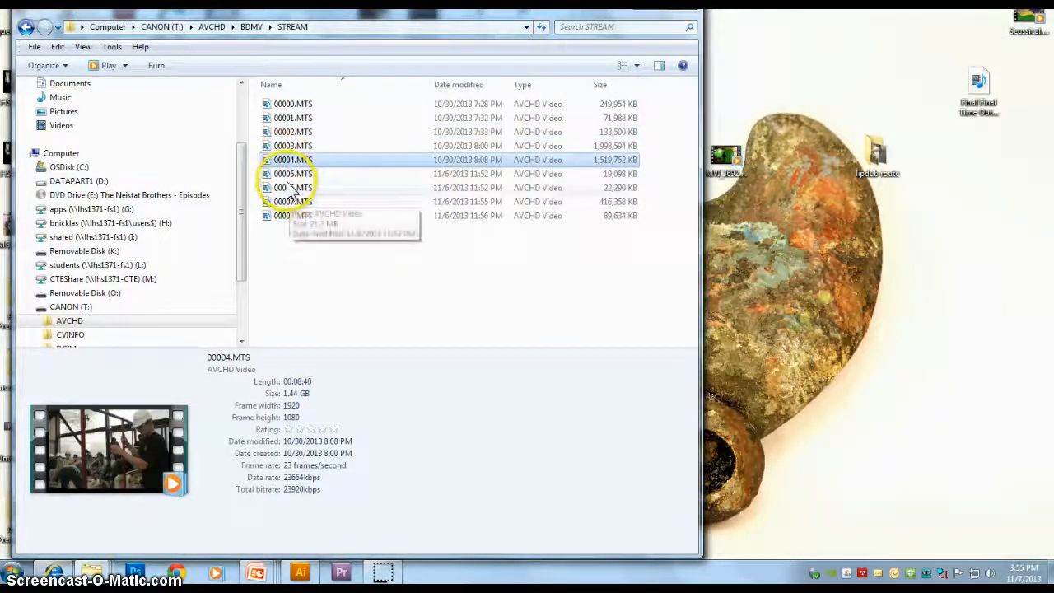
{"action": "left_click", "coordinate": [289, 190]}
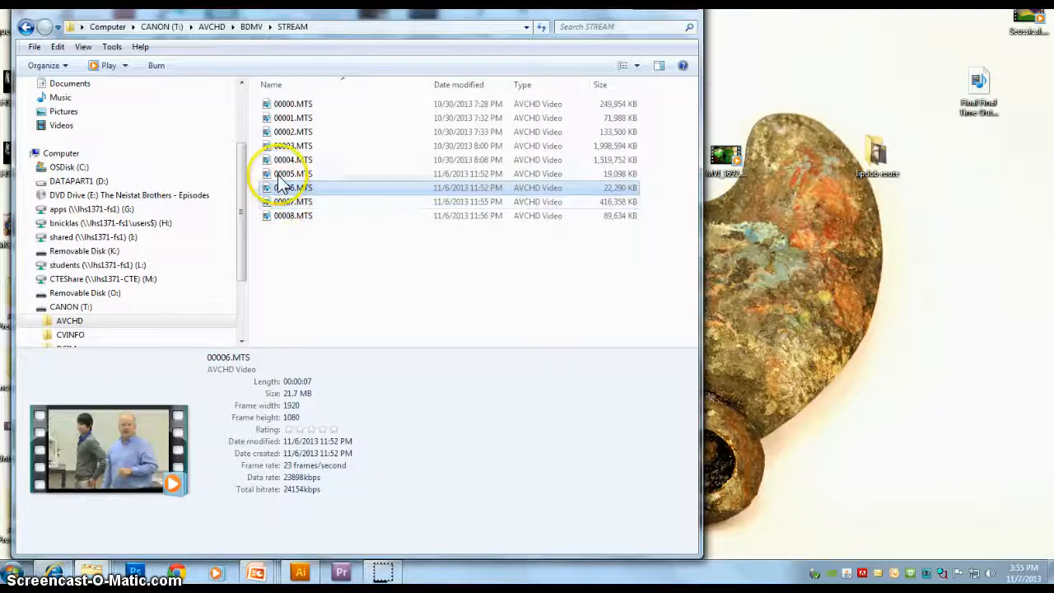
{"action": "left_click", "coordinate": [280, 175]}
{"action": "left_click", "coordinate": [284, 188]}
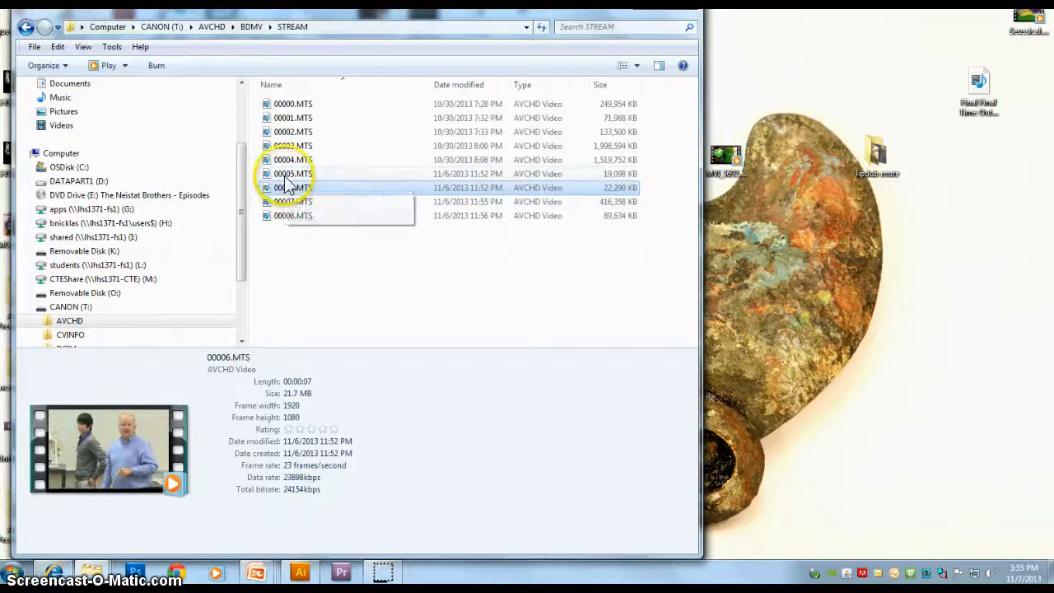
{"action": "left_click", "coordinate": [285, 176]}
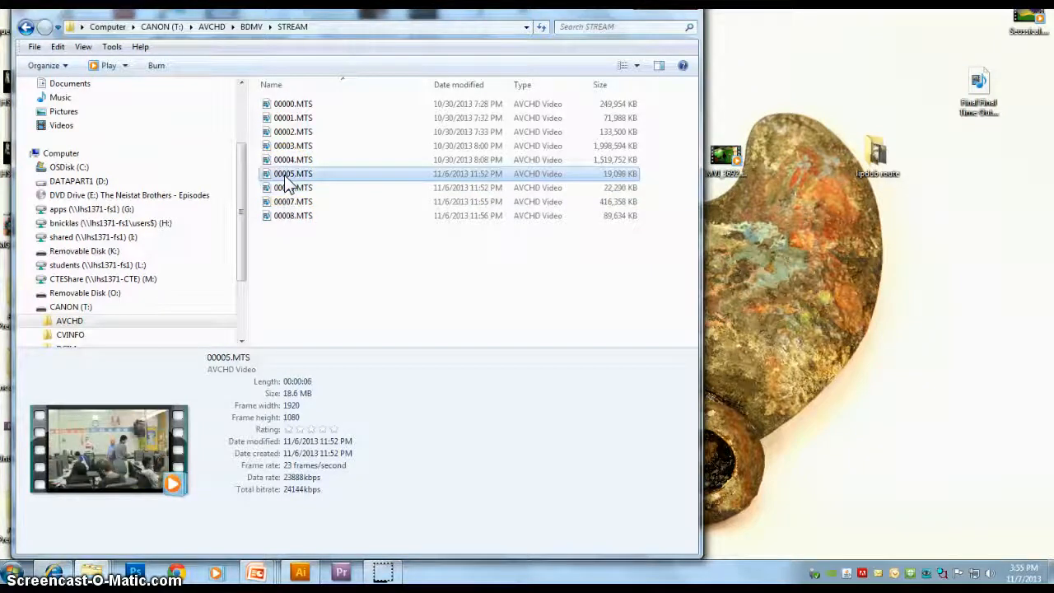
{"action": "left_click", "coordinate": [290, 222], "text": "shift"}
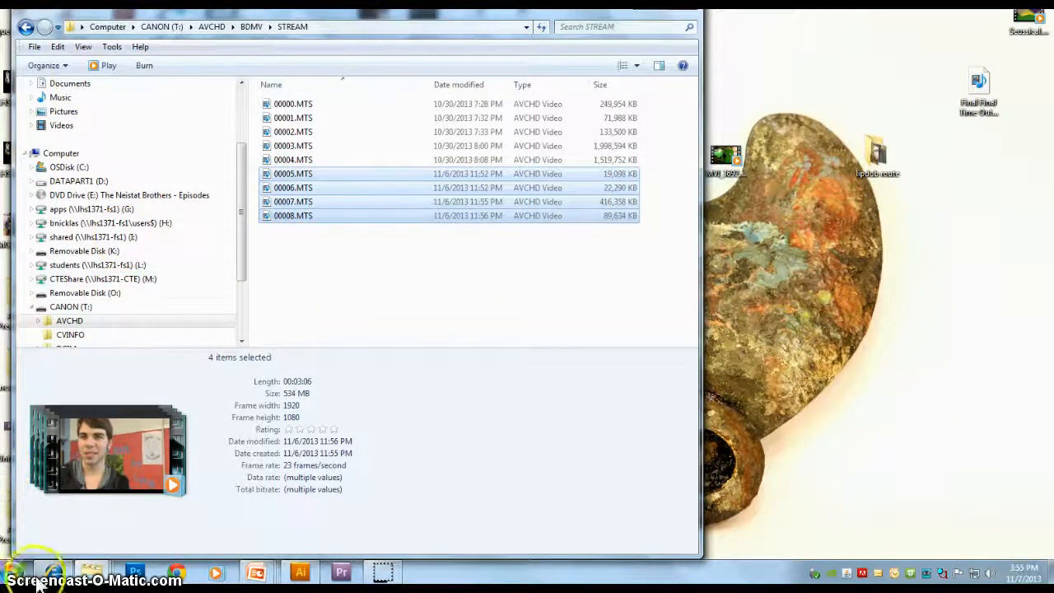
Step: In a second Explorer window, open the Nicklas folder on the CTEShare (M:) drive
{"action": "left_click", "coordinate": [108, 574]}
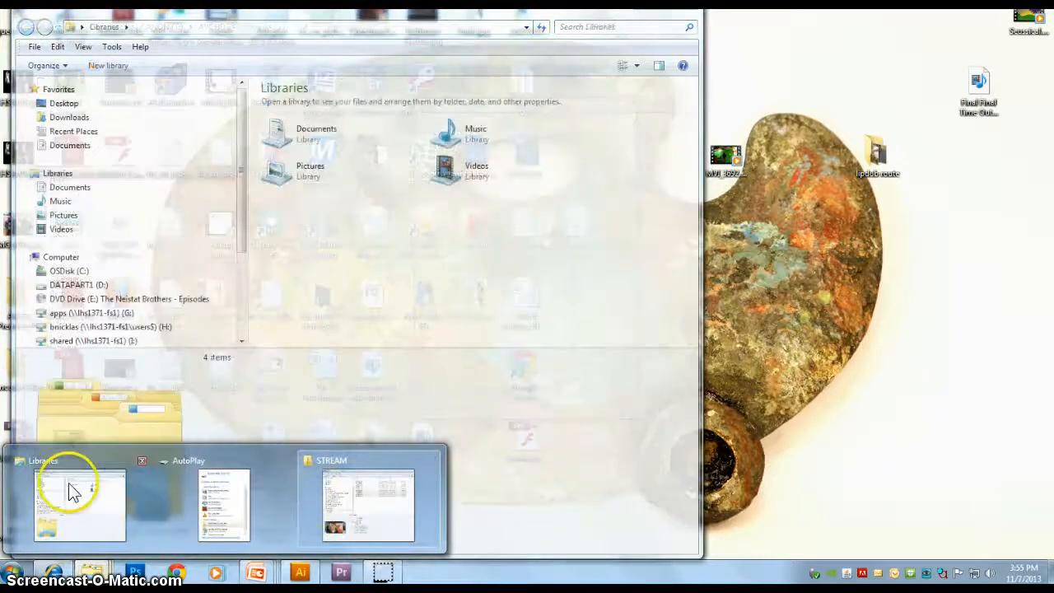
{"action": "left_click", "coordinate": [73, 492]}
{"action": "left_click", "coordinate": [131, 328]}
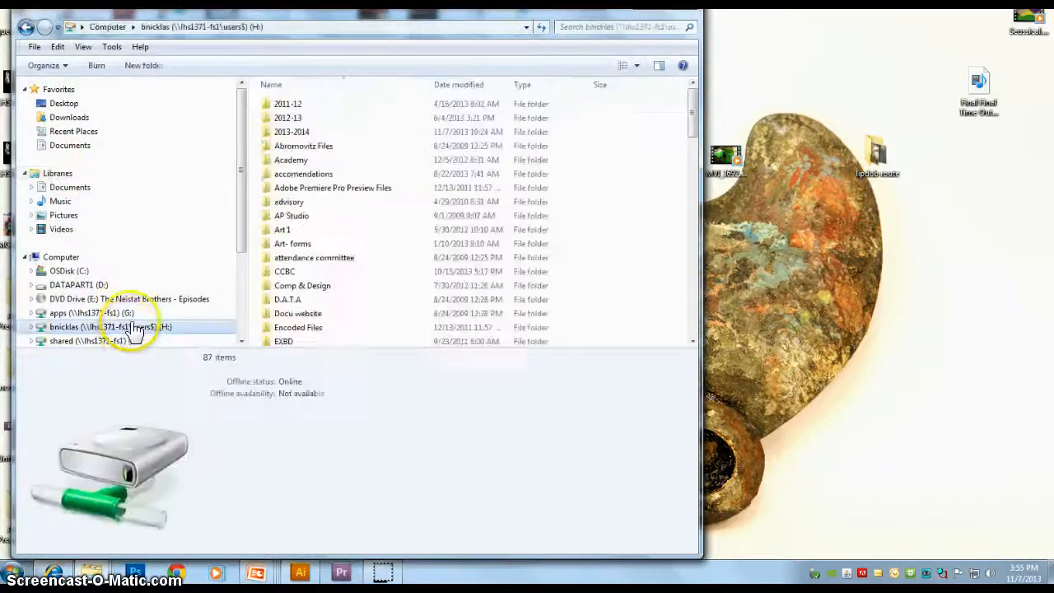
{"action": "scroll", "coordinate": [136, 326], "scroll_direction": "down", "scroll_amount": 3}
{"action": "left_click", "coordinate": [123, 251]}
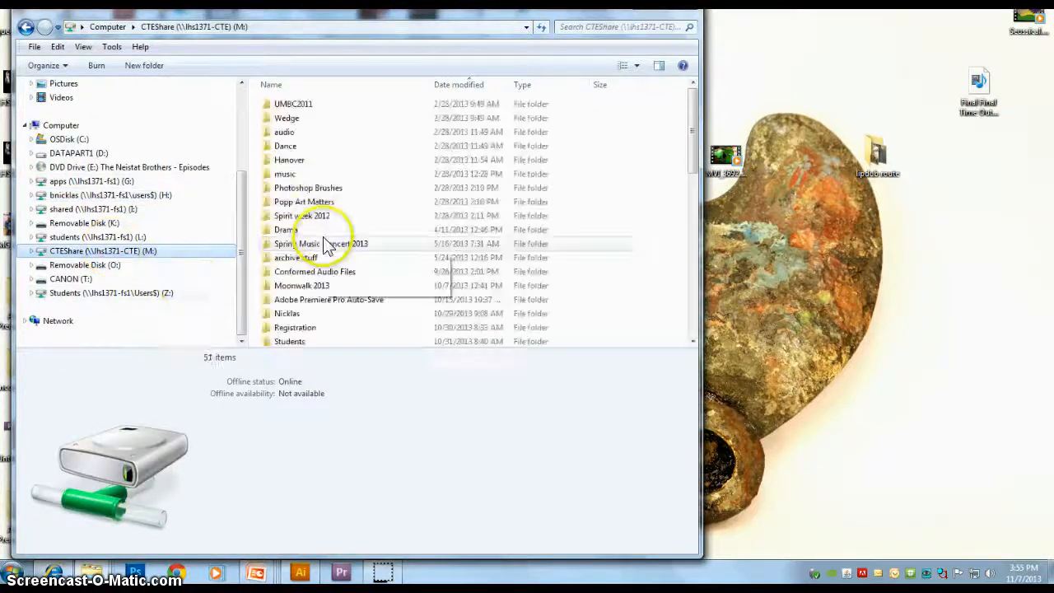
{"action": "double_click", "coordinate": [285, 317]}
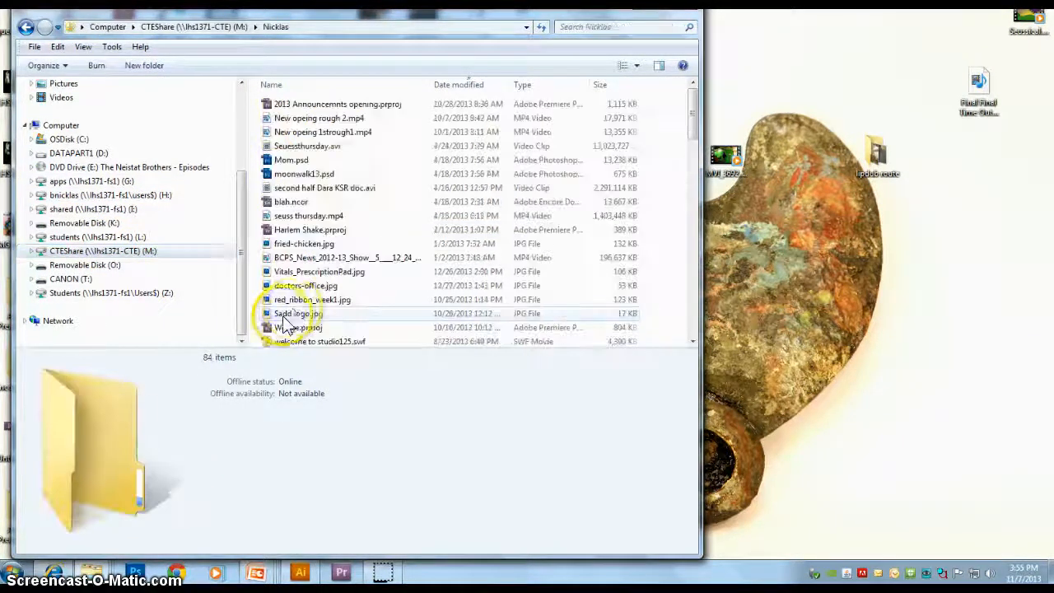
Step: Create a new folder named Demo inside Nicklas and open it
{"action": "left_click", "coordinate": [147, 66]}
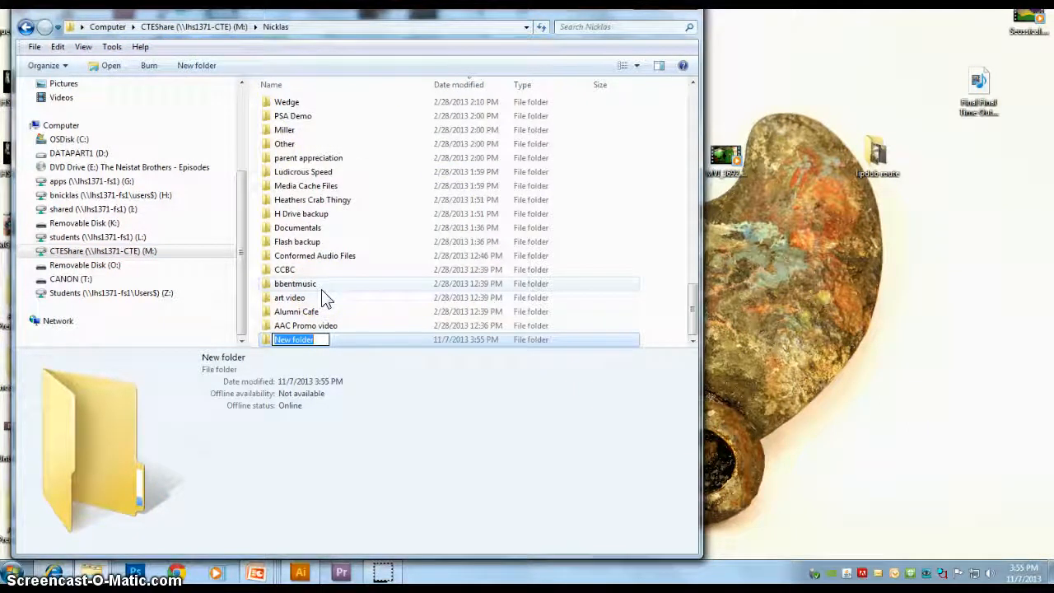
{"action": "type", "text": "Demo"}
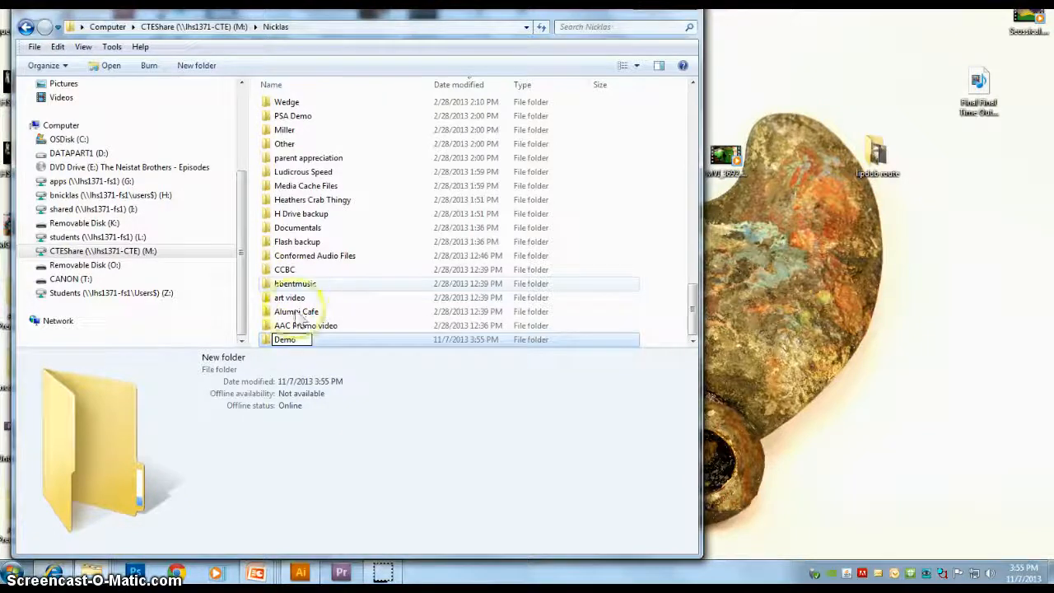
{"action": "key", "text": "Return"}
{"action": "double_click", "coordinate": [285, 341]}
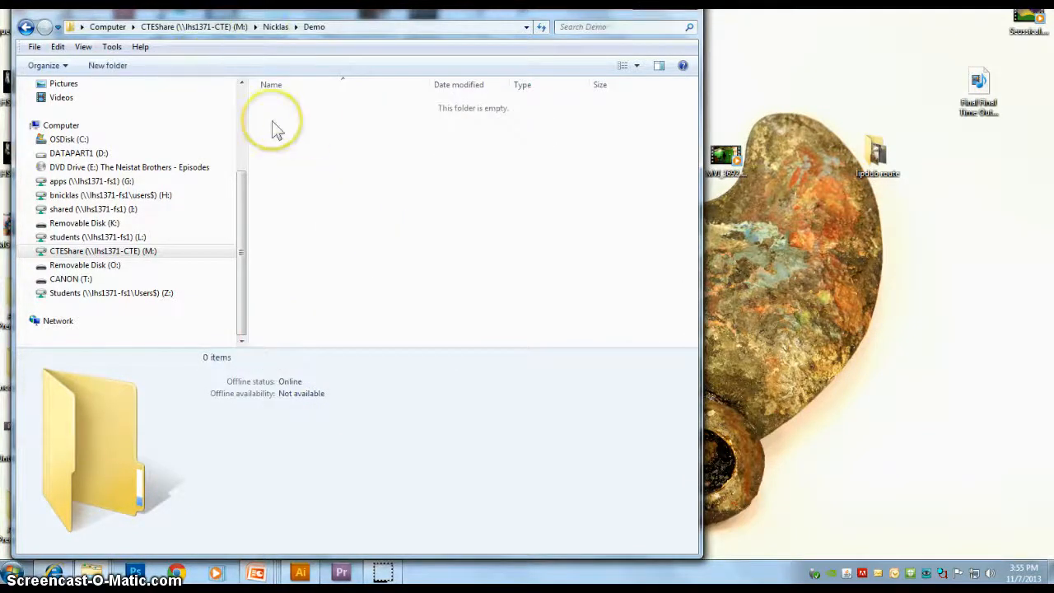
Step: Arrange the two windows side by side and copy the four selected clips into the Demo folder
{"action": "left_click_drag", "start_coordinate": [412, 13], "coordinate": [630, 30]}
{"action": "left_click", "coordinate": [235, 22]}
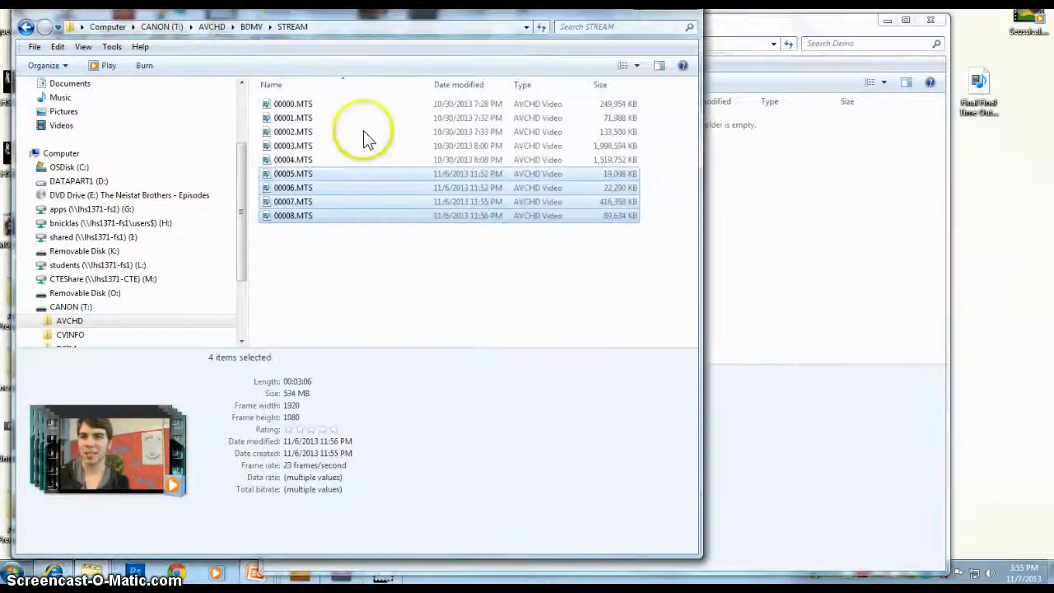
{"action": "left_click_drag", "start_coordinate": [262, 189], "coordinate": [832, 193]}
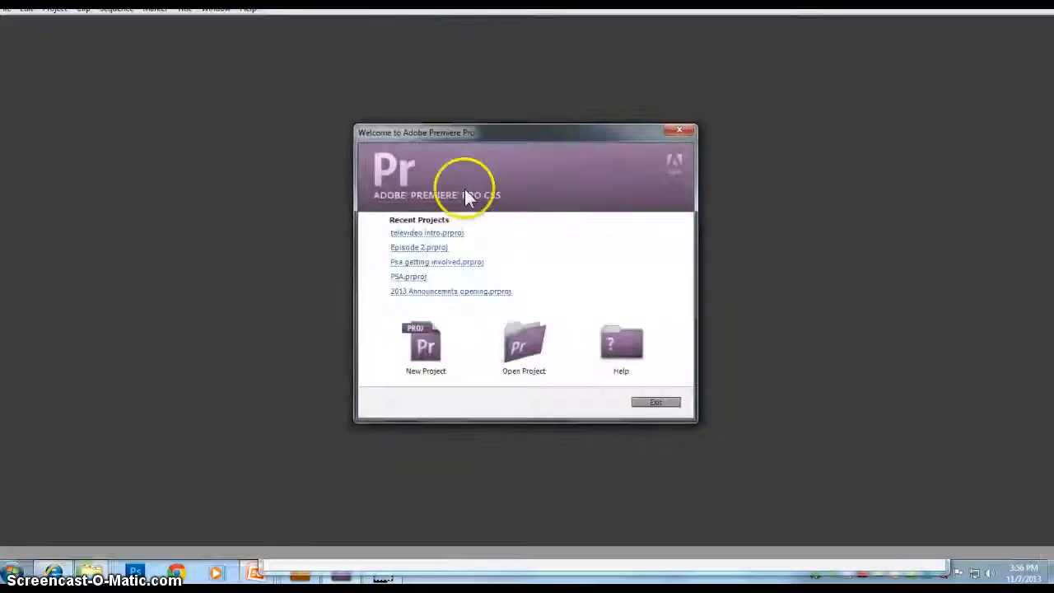
Step: Start a new Premiere project and set its location to the Demo folder under Nicklas on CTEShare
{"action": "left_click", "coordinate": [428, 360]}
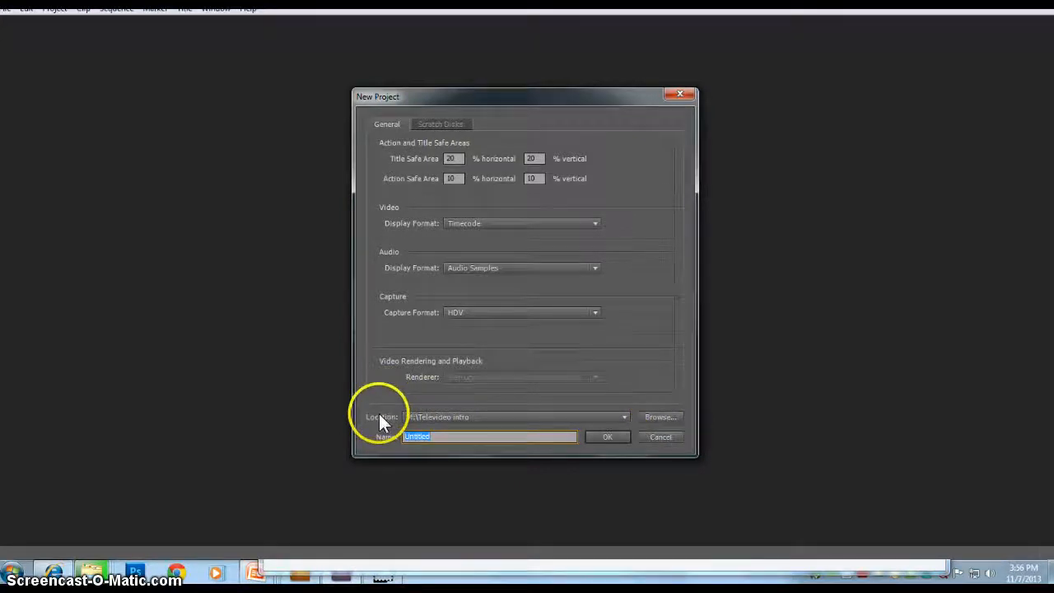
{"action": "left_click", "coordinate": [651, 417]}
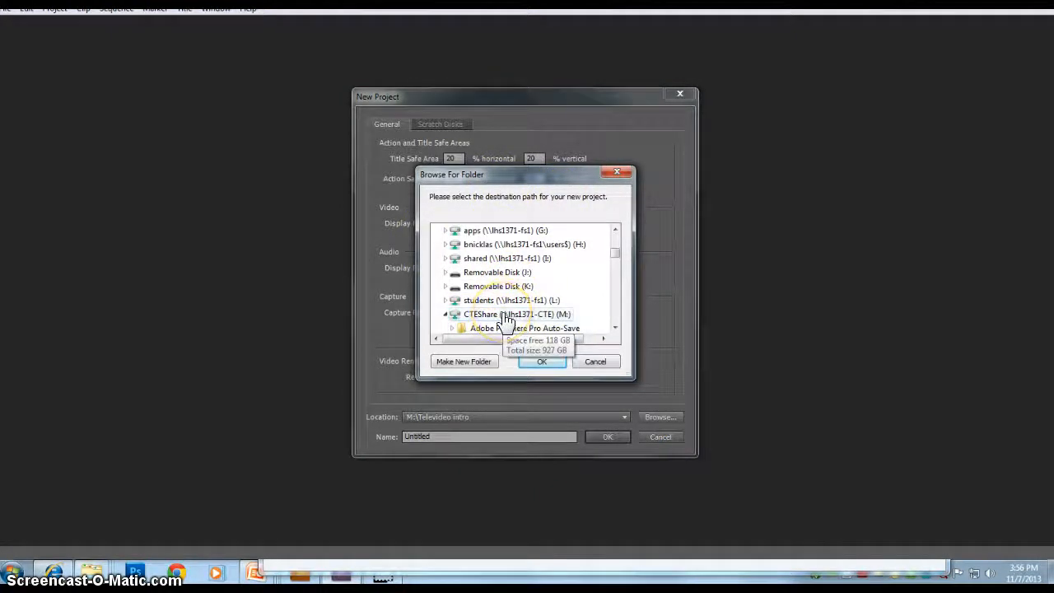
{"action": "left_click", "coordinate": [505, 316]}
{"action": "scroll", "coordinate": [502, 311], "scroll_direction": "down", "scroll_amount": 5}
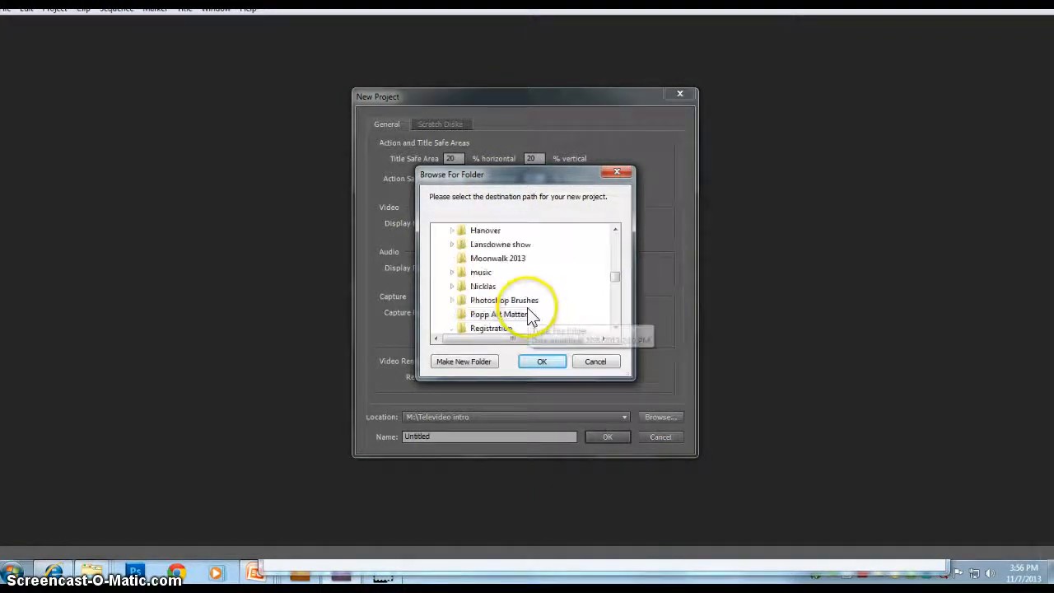
{"action": "scroll", "coordinate": [501, 311], "scroll_direction": "up", "scroll_amount": 5}
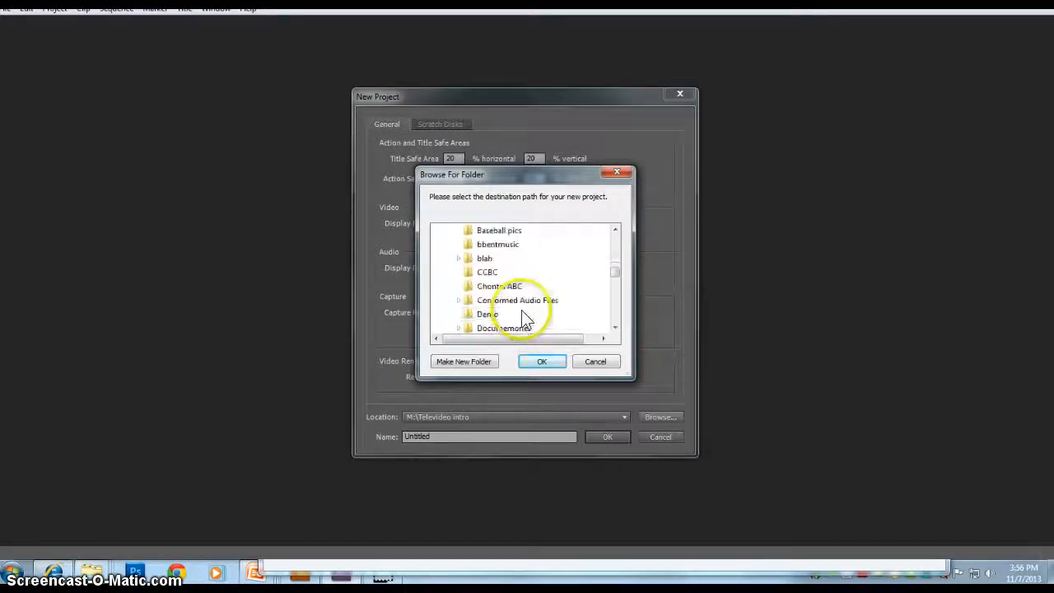
{"action": "left_click", "coordinate": [489, 317]}
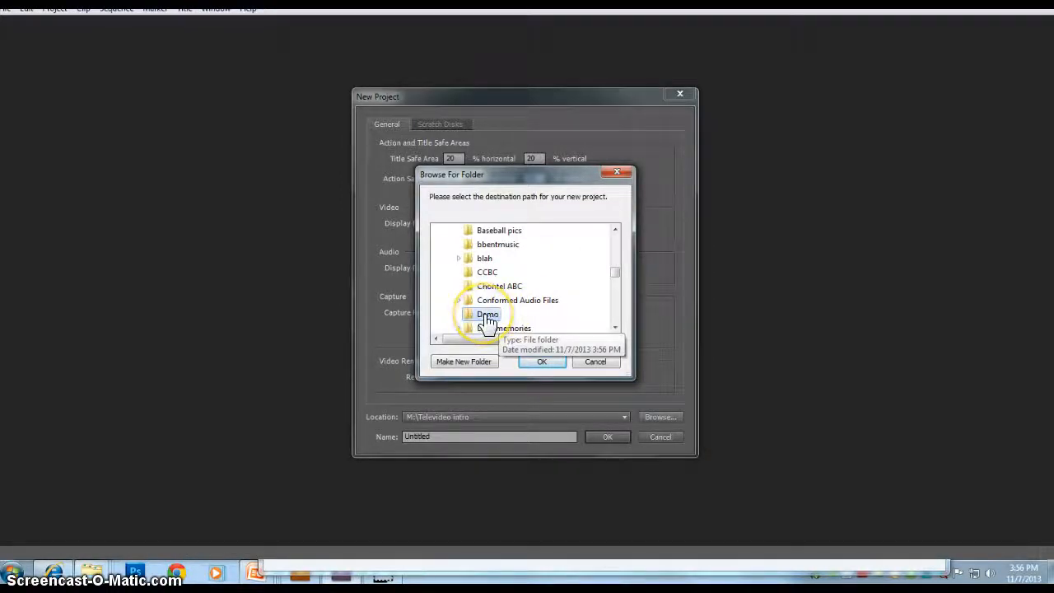
{"action": "left_click", "coordinate": [544, 363]}
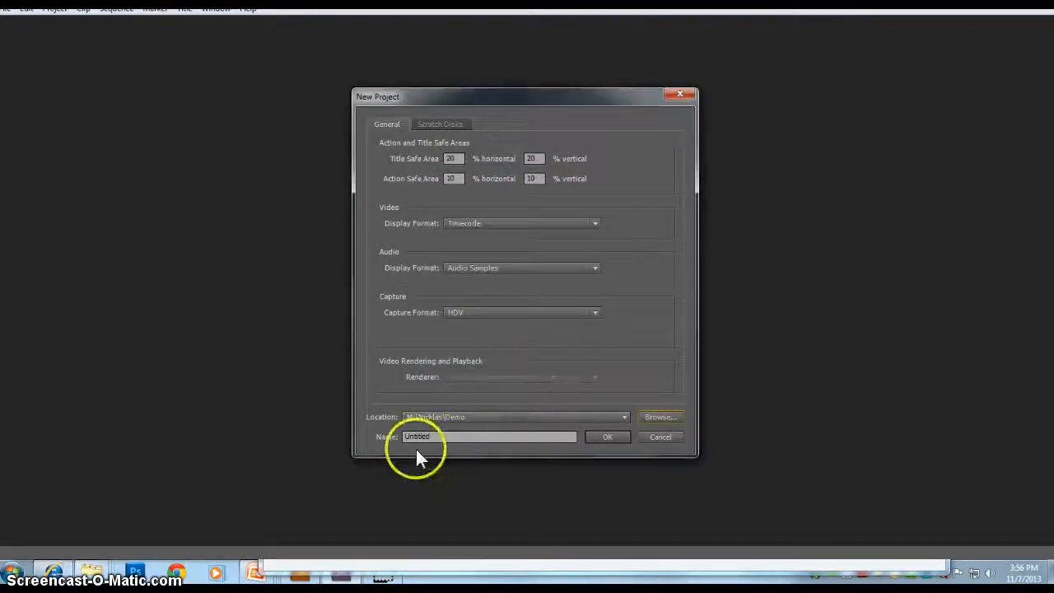
Step: Name the project Demo Finance and confirm the new project
{"action": "left_click_drag", "start_coordinate": [443, 436], "coordinate": [370, 440]}
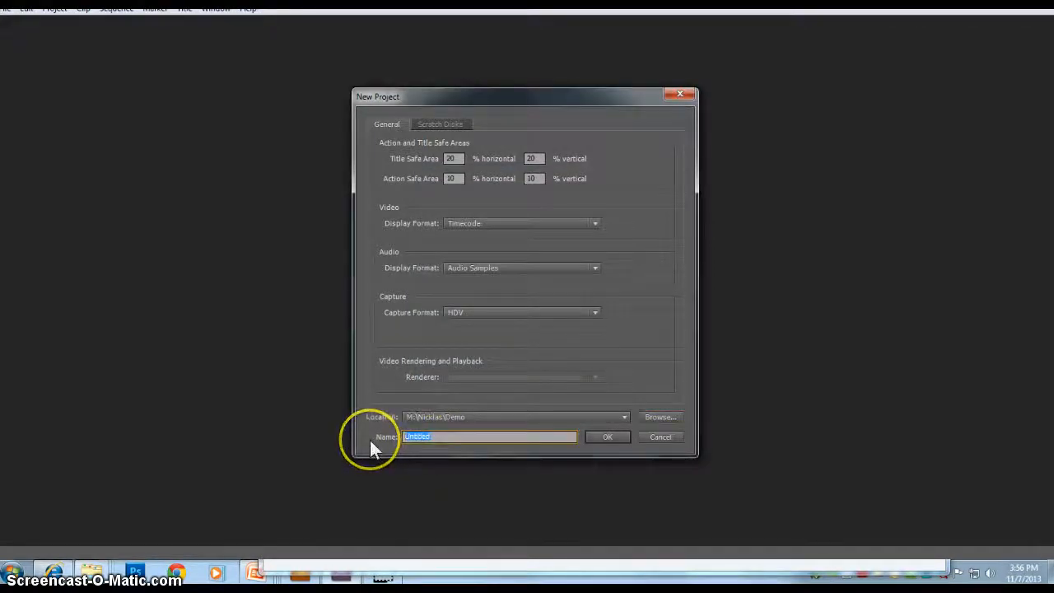
{"action": "type", "text": "Demo"}
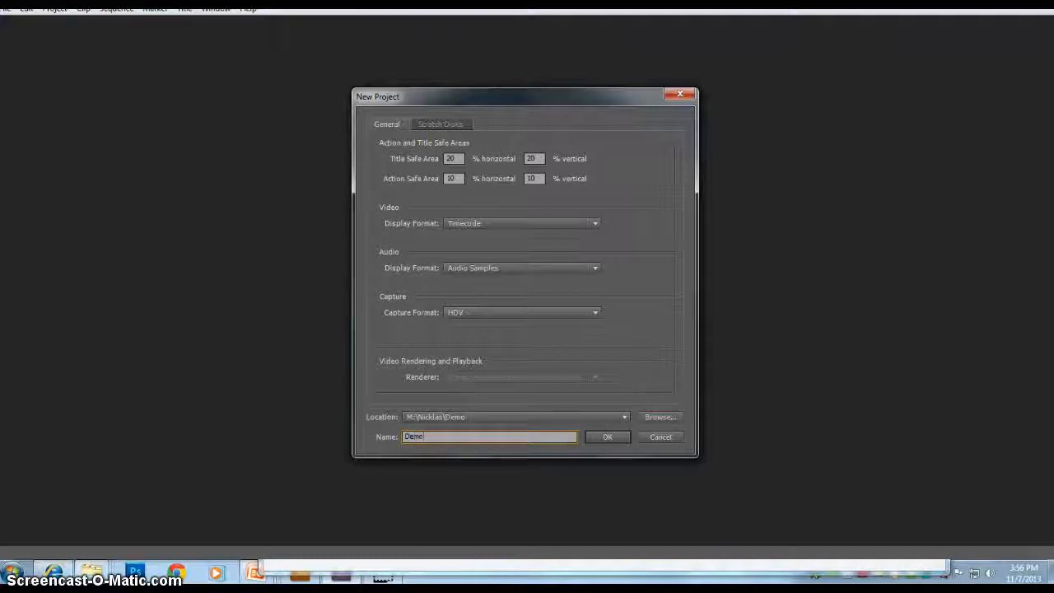
{"action": "type", "text": " Fi"}
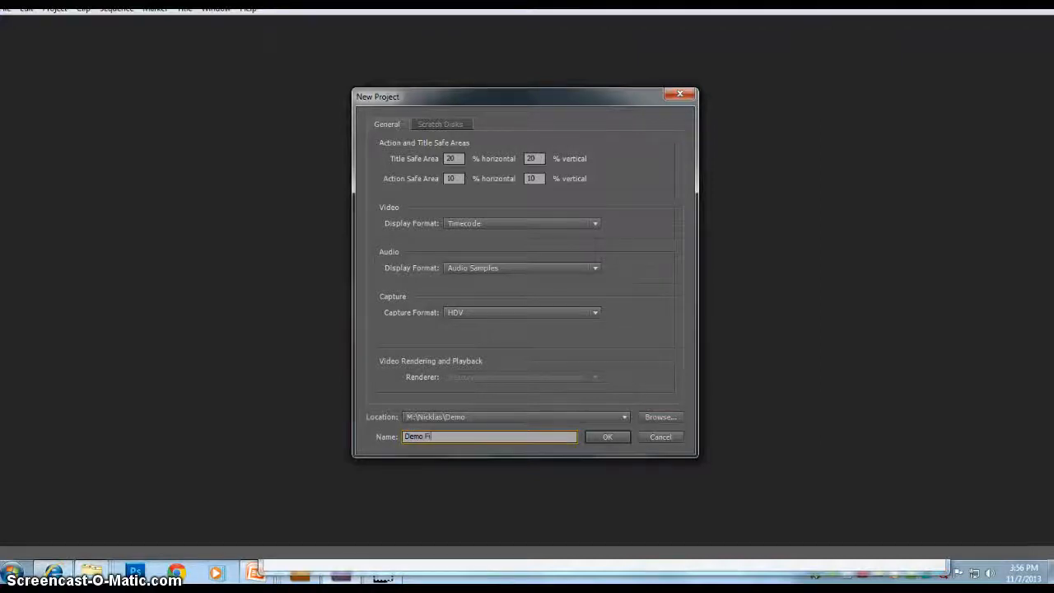
{"action": "type", "text": "nance"}
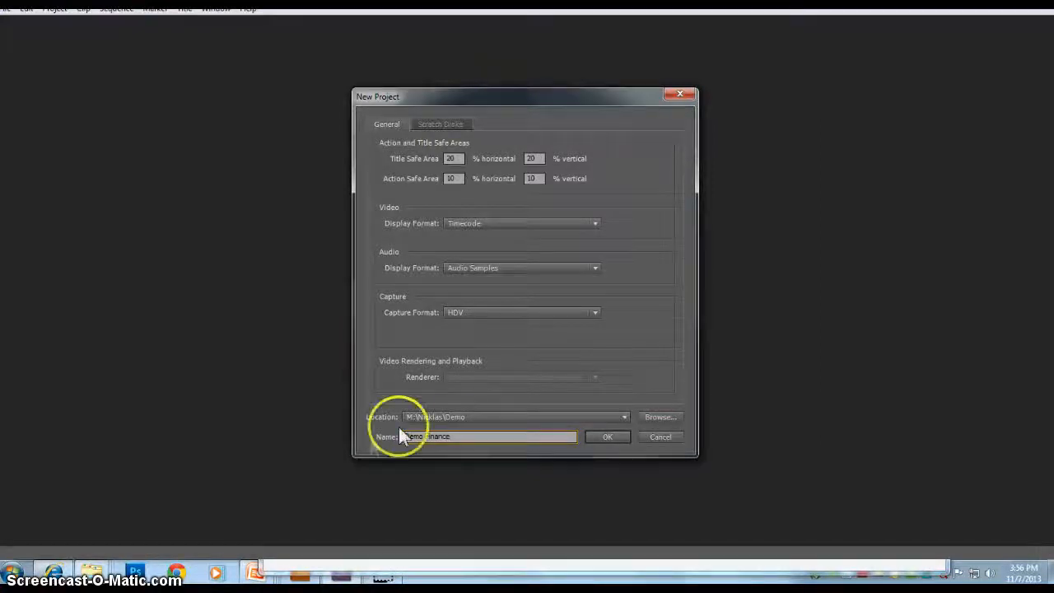
{"action": "left_click", "coordinate": [607, 435]}
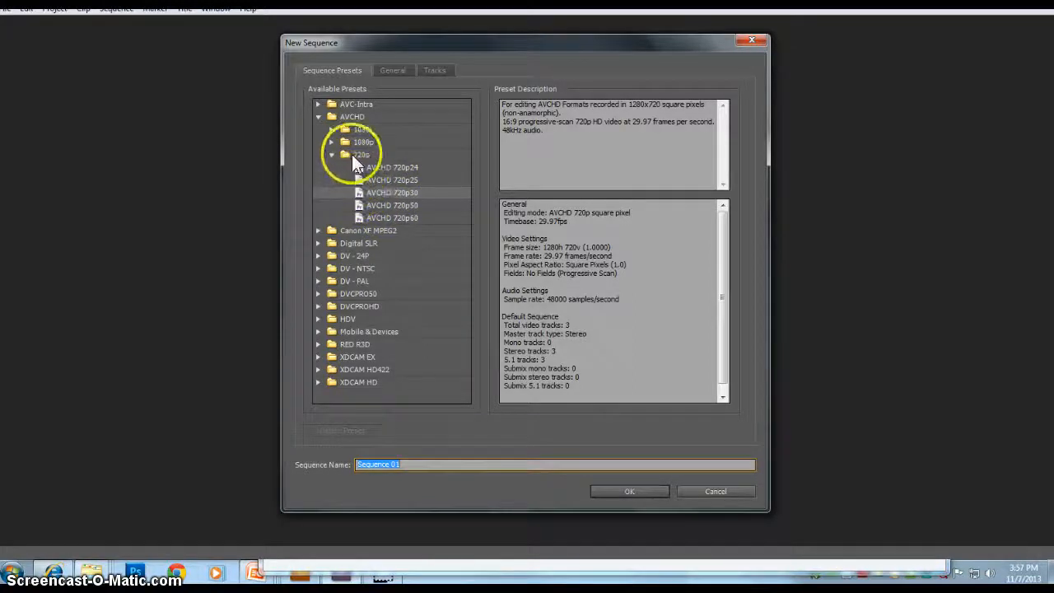
Step: Collapse and reopen the AVCHD group among the sequence presets to view the 720p options
{"action": "left_click", "coordinate": [318, 117]}
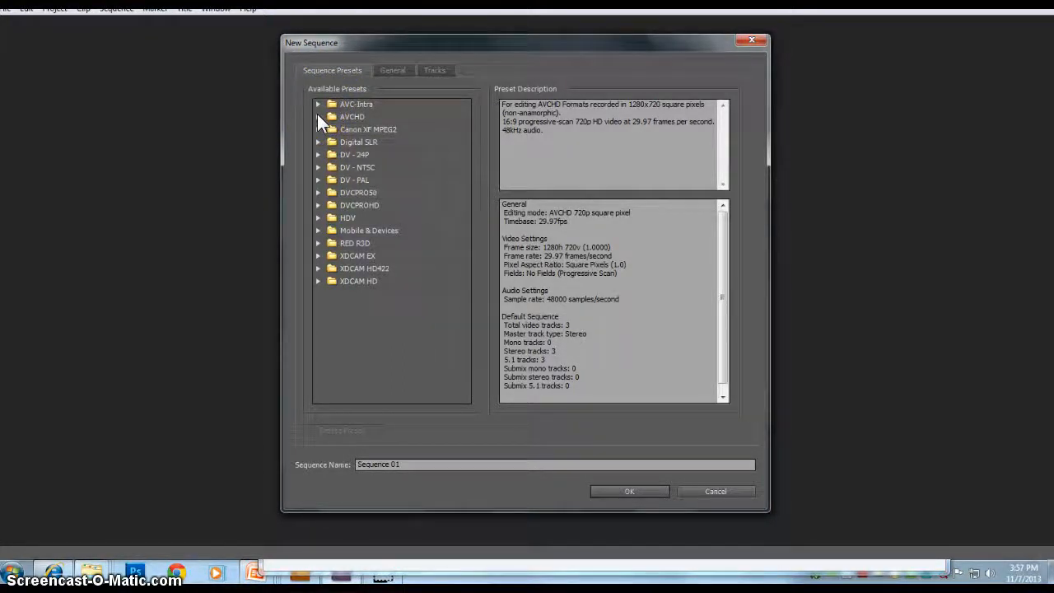
{"action": "left_click", "coordinate": [318, 117]}
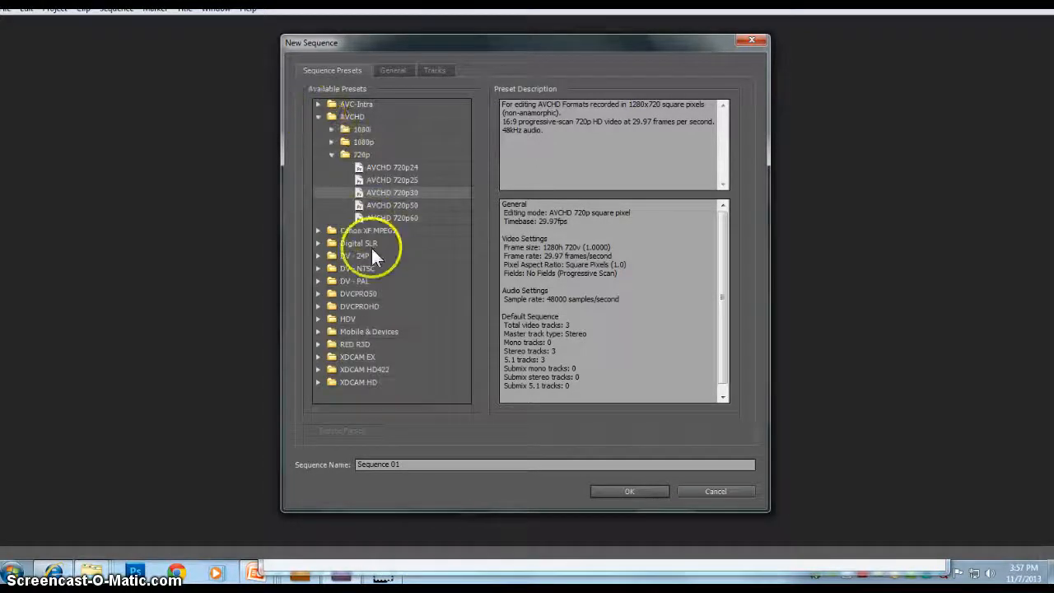
Step: Create the new sequence using the AVCHD 720p30 preset
{"action": "left_click", "coordinate": [365, 194]}
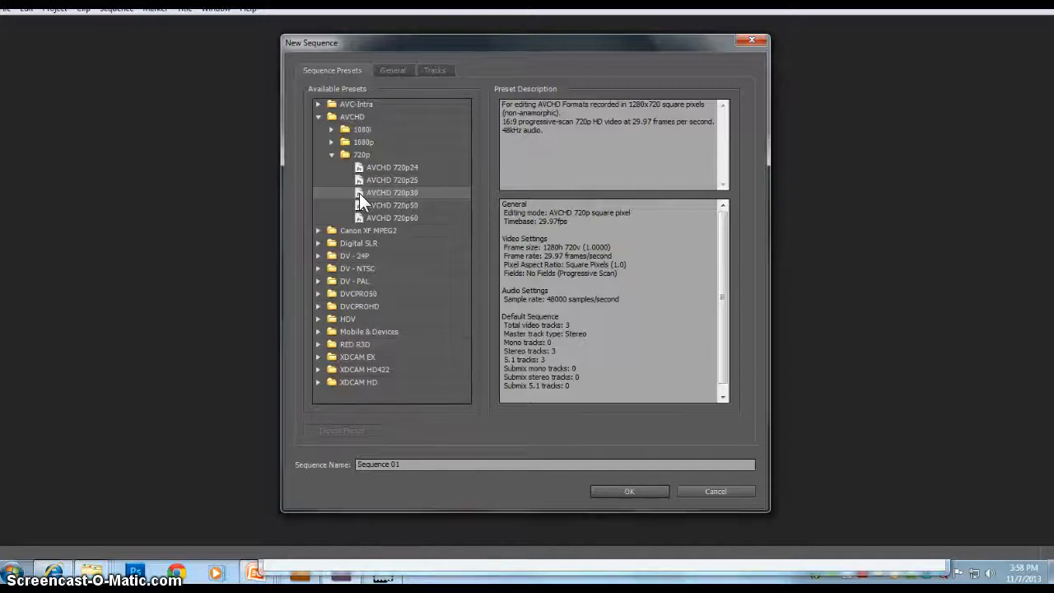
{"action": "key", "text": "Return"}
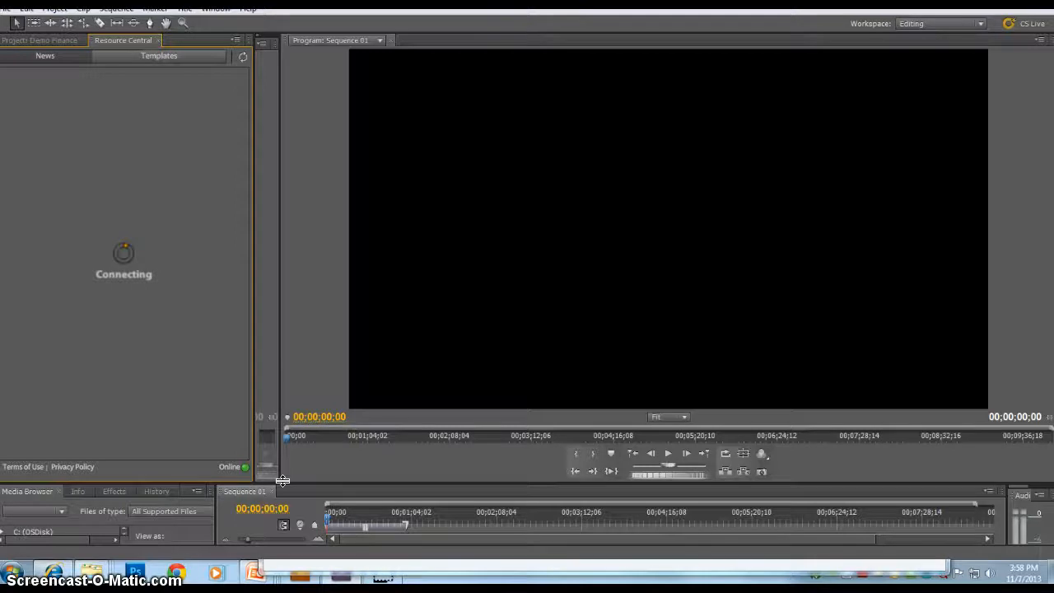
Step: Resize the workspace panels to enlarge the timeline and reveal the Source monitor beside the Program monitor
{"action": "left_click_drag", "start_coordinate": [283, 480], "coordinate": [272, 367]}
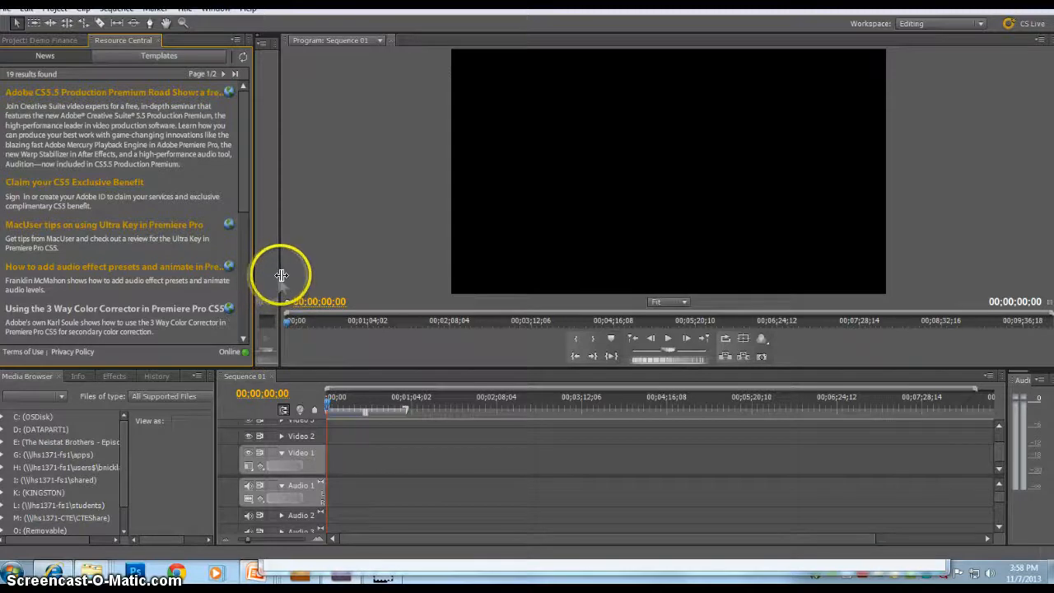
{"action": "left_click_drag", "start_coordinate": [280, 276], "coordinate": [631, 273]}
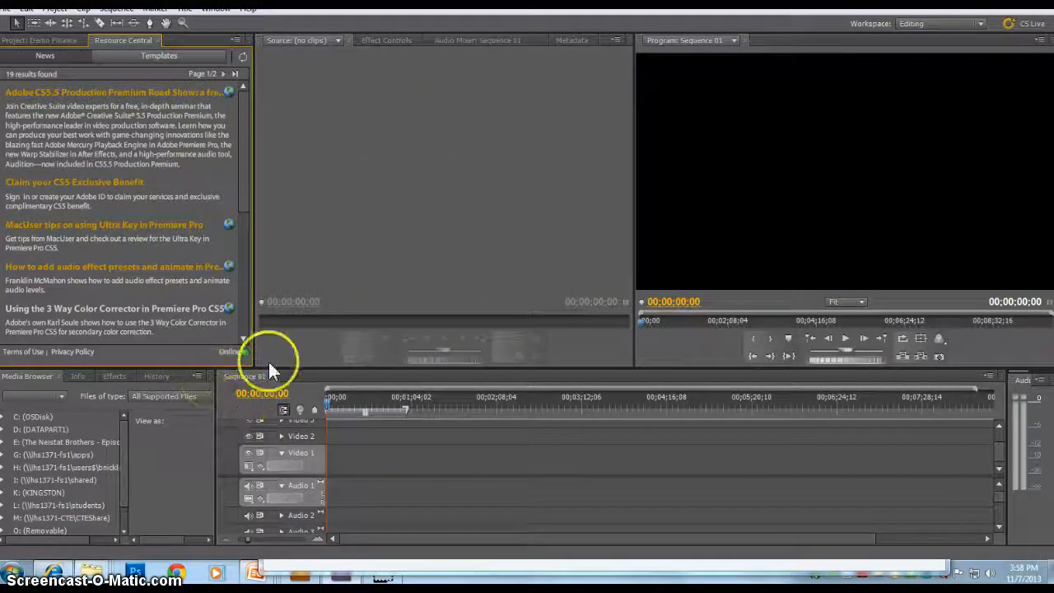
{"action": "left_click_drag", "start_coordinate": [257, 368], "coordinate": [257, 310]}
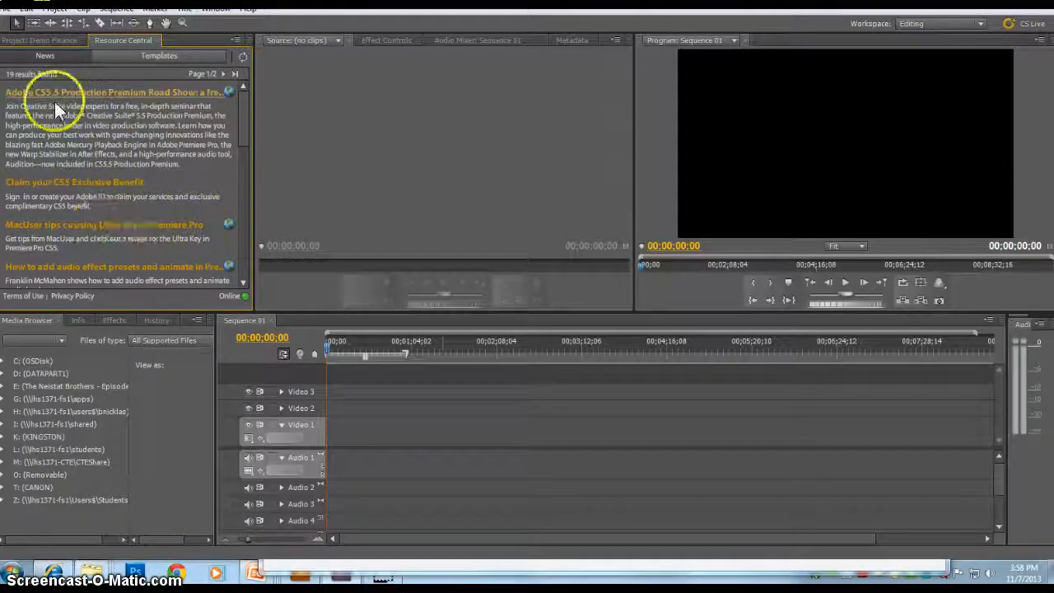
Step: Import the four MTS clips 00005 to 00008 from the Demo folder into the project
{"action": "left_click", "coordinate": [55, 39]}
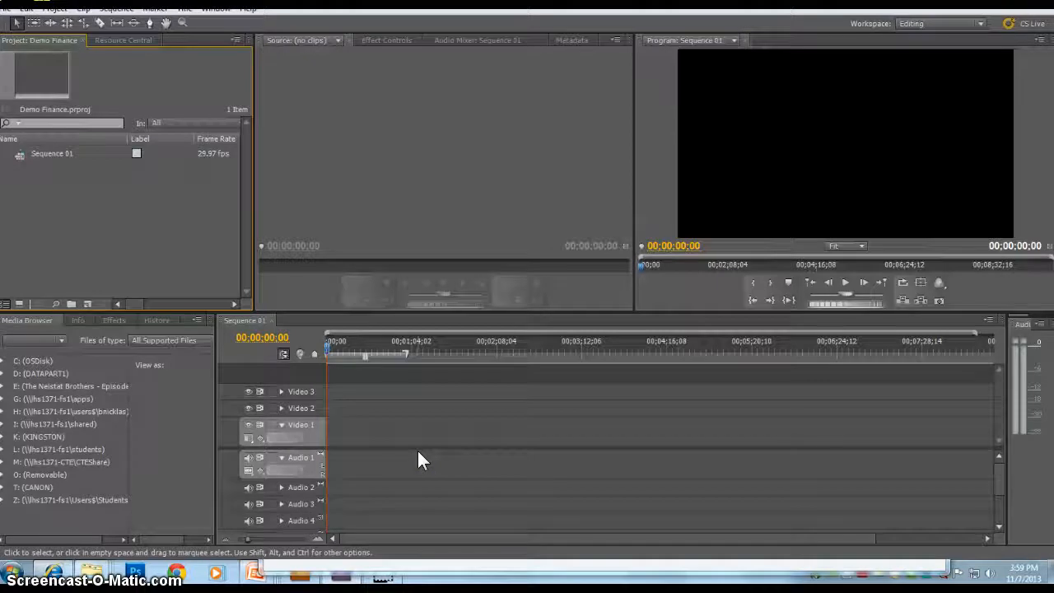
{"action": "double_click", "coordinate": [38, 189]}
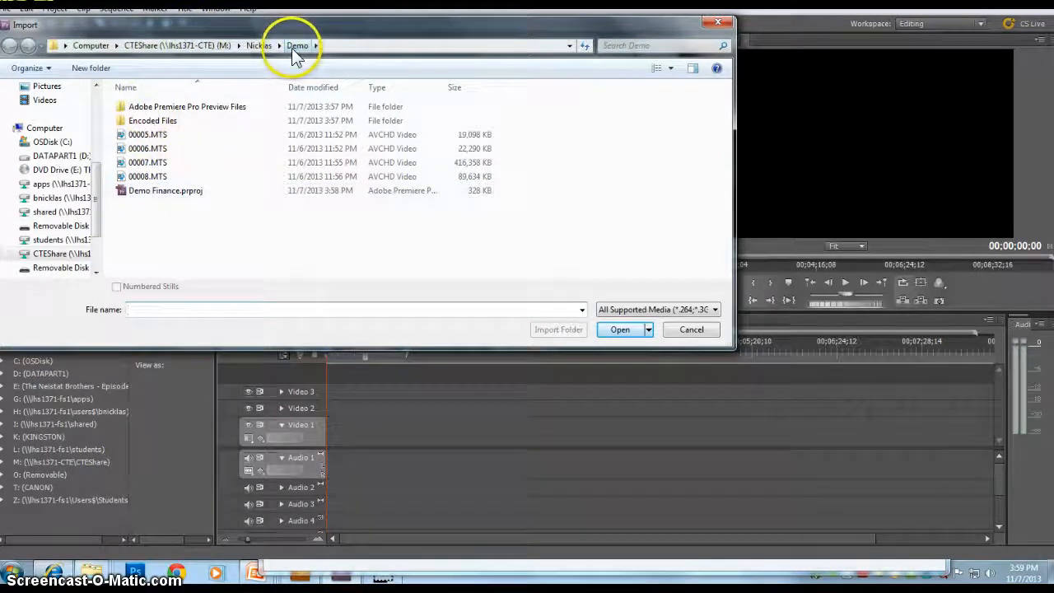
{"action": "left_click", "coordinate": [143, 177]}
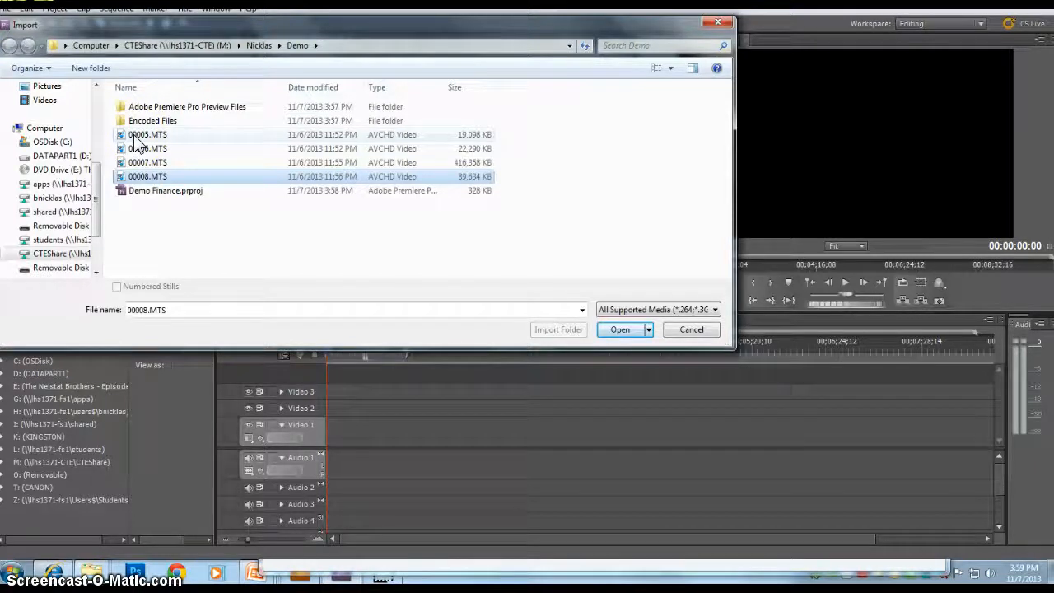
{"action": "left_click", "coordinate": [137, 136], "text": "shift"}
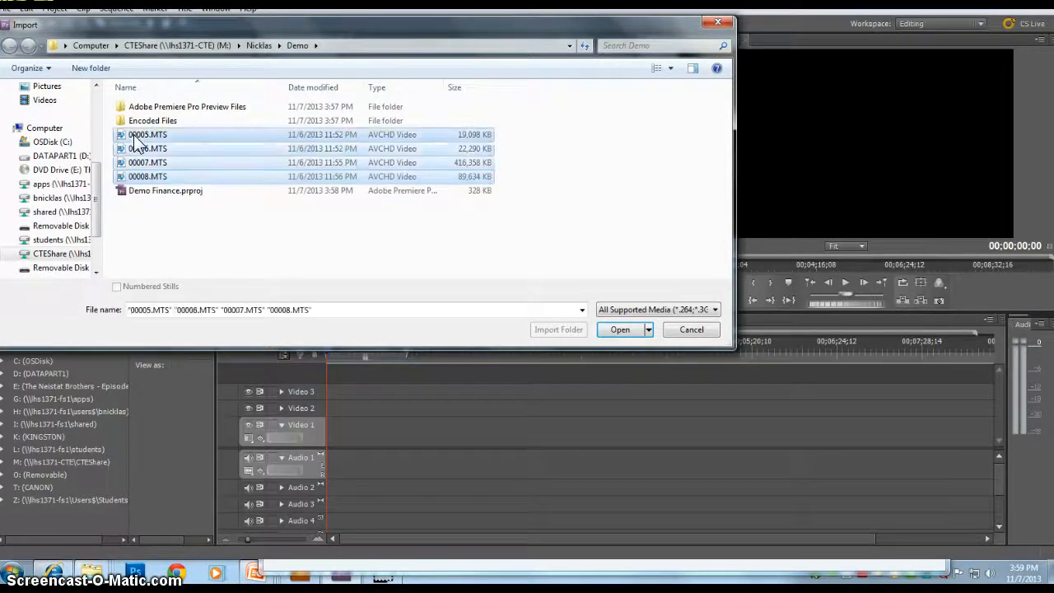
{"action": "left_click", "coordinate": [622, 330]}
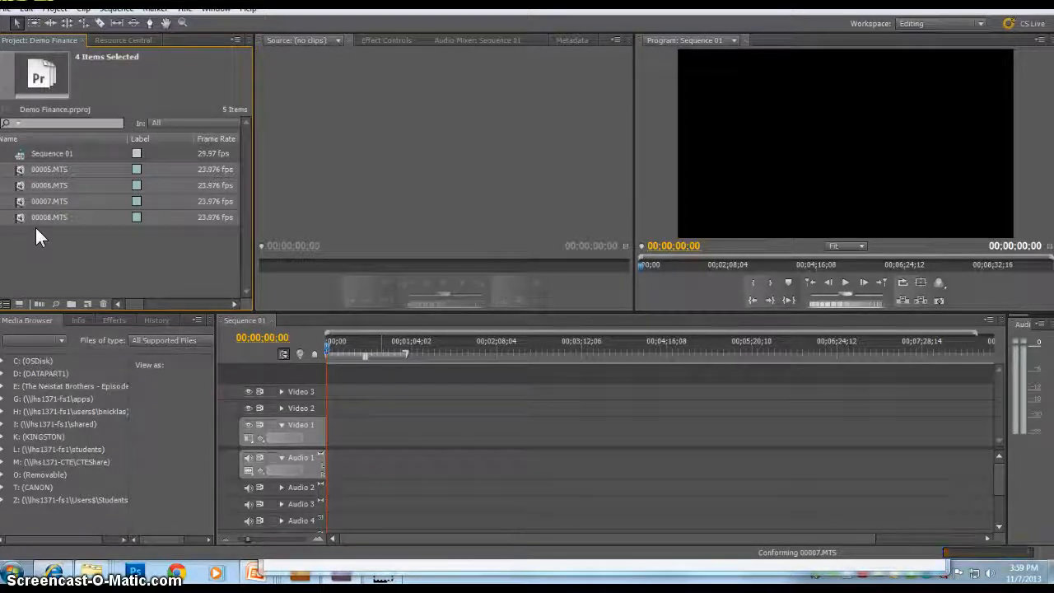
{"action": "left_click", "coordinate": [40, 235]}
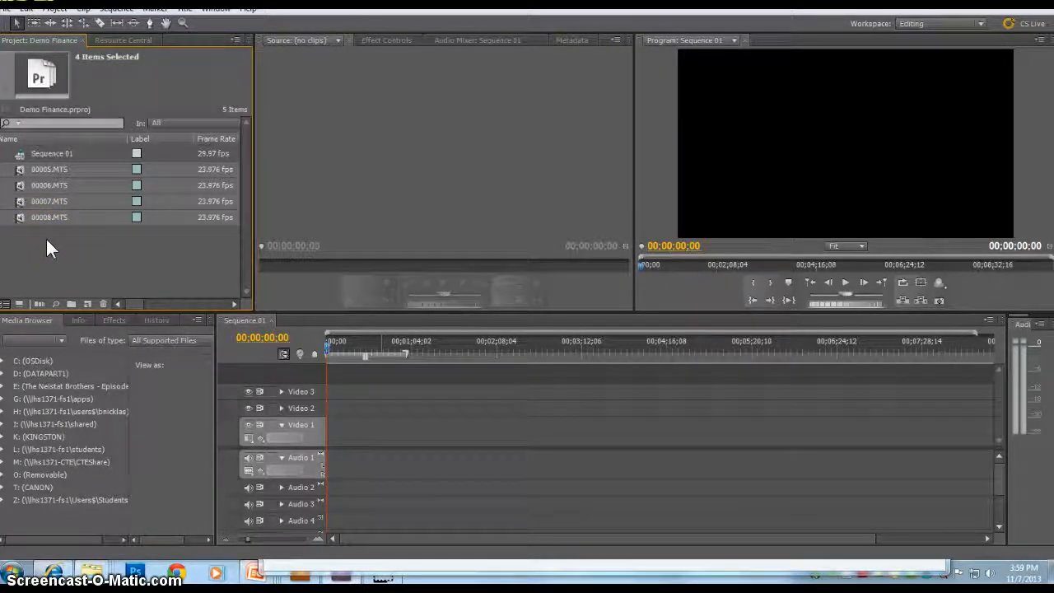
{"action": "left_click", "coordinate": [62, 264]}
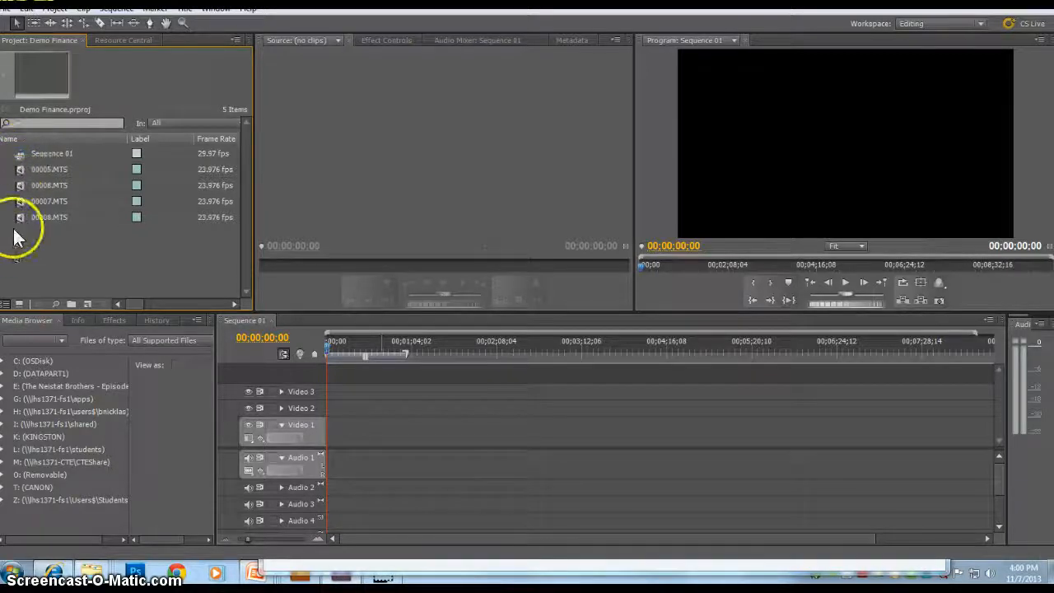
Step: Preview clips 00005.MTS and 00006.MTS by opening and playing each in the Source monitor
{"action": "double_click", "coordinate": [21, 171]}
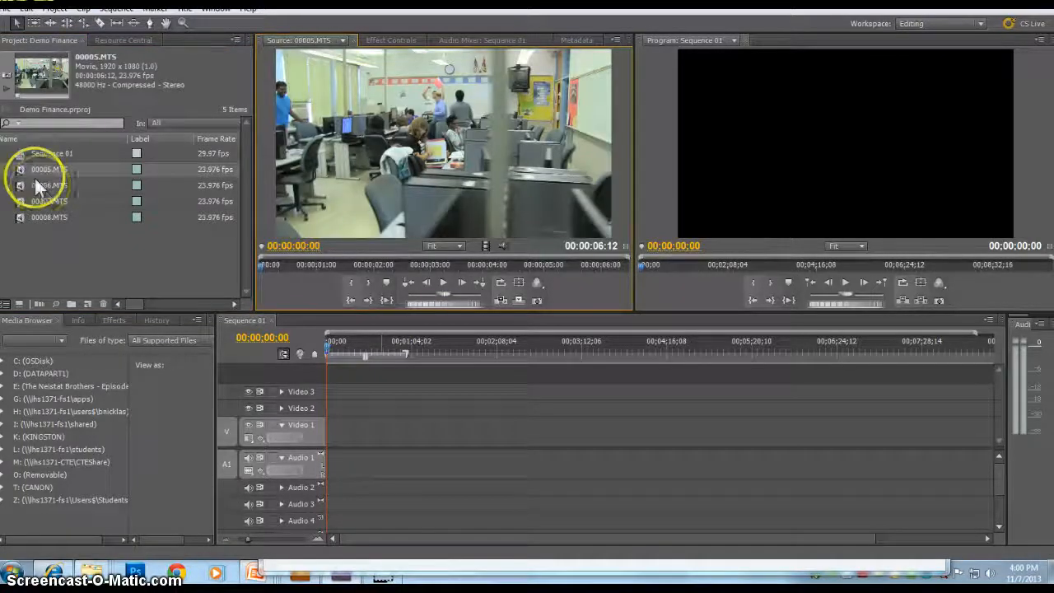
{"action": "left_click", "coordinate": [47, 185]}
{"action": "left_click", "coordinate": [76, 188]}
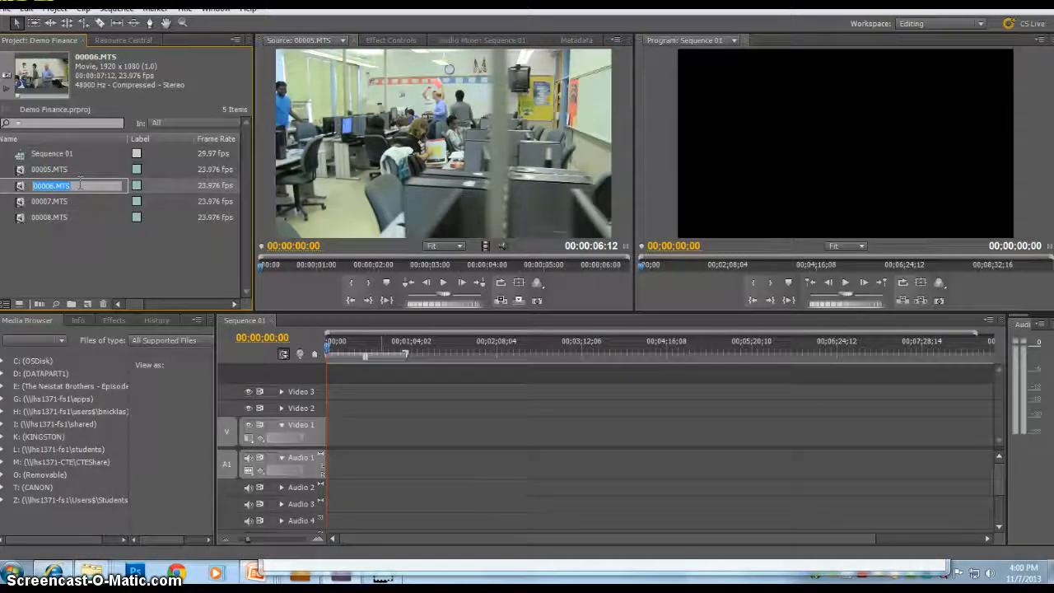
{"action": "left_click", "coordinate": [20, 173]}
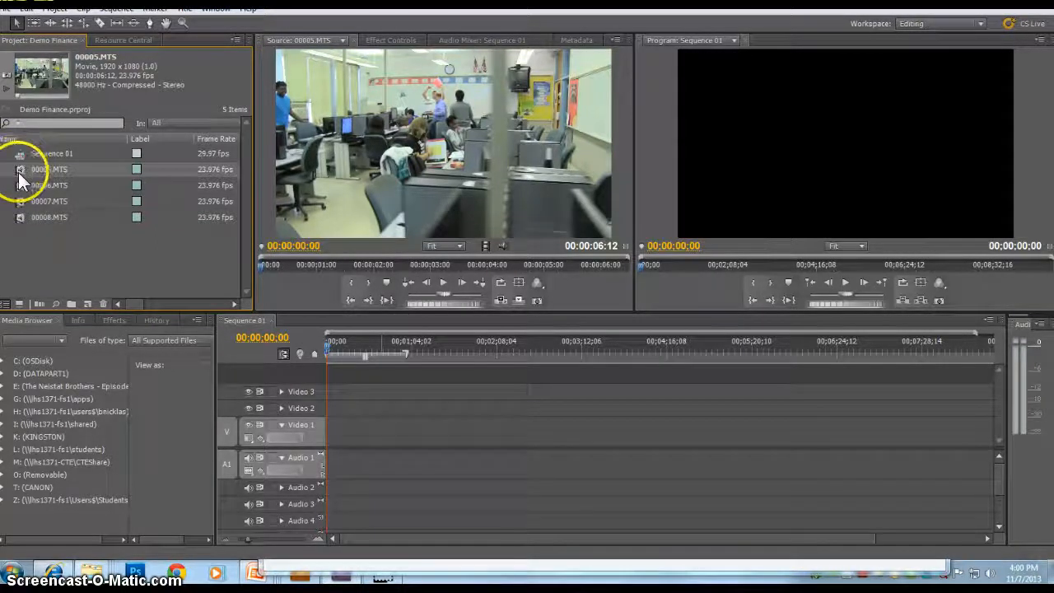
{"action": "double_click", "coordinate": [21, 177]}
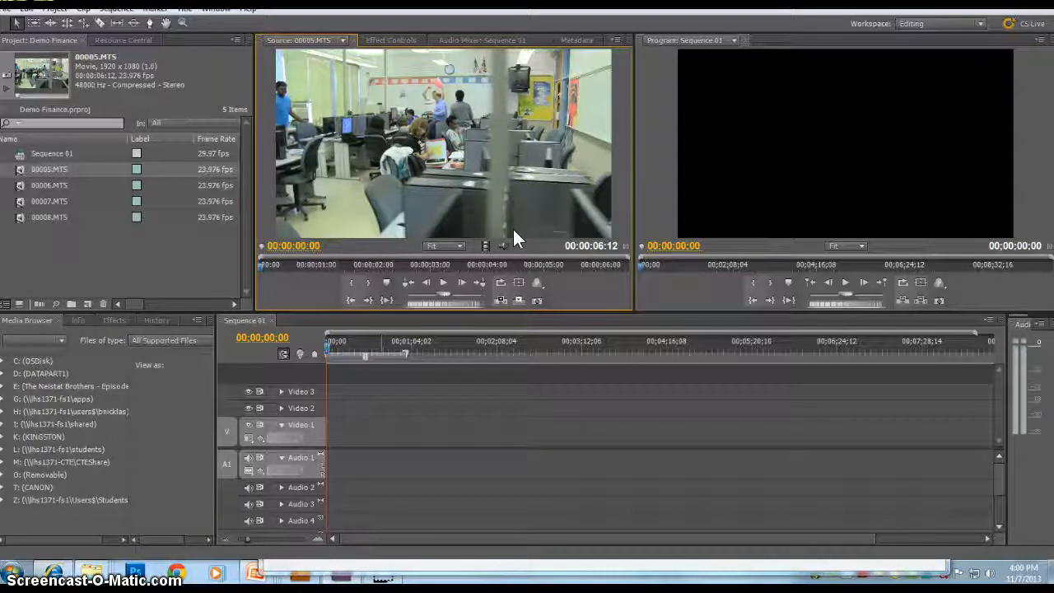
{"action": "key", "text": "space"}
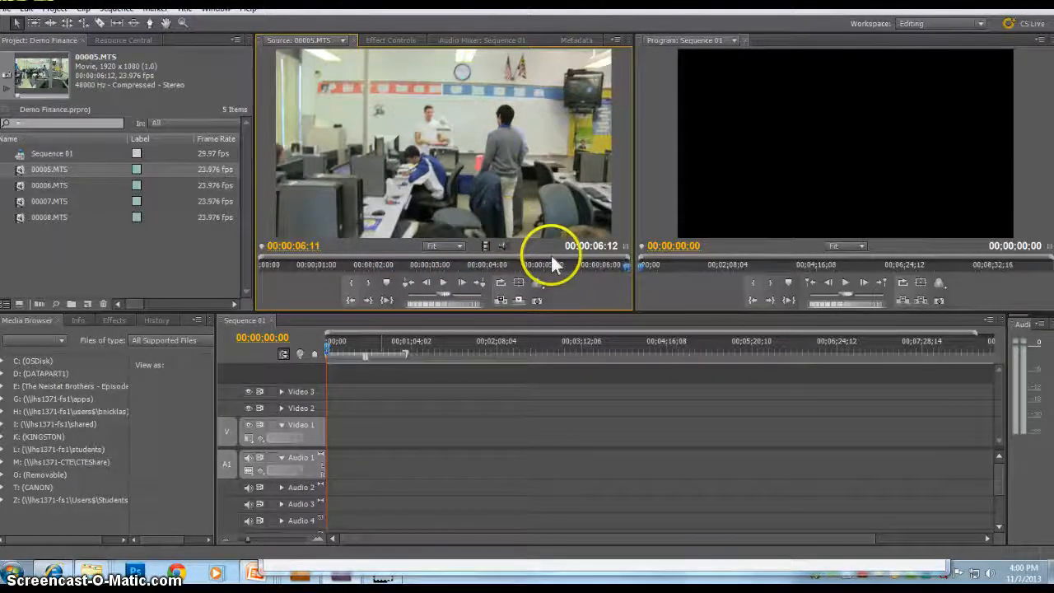
{"action": "double_click", "coordinate": [20, 186]}
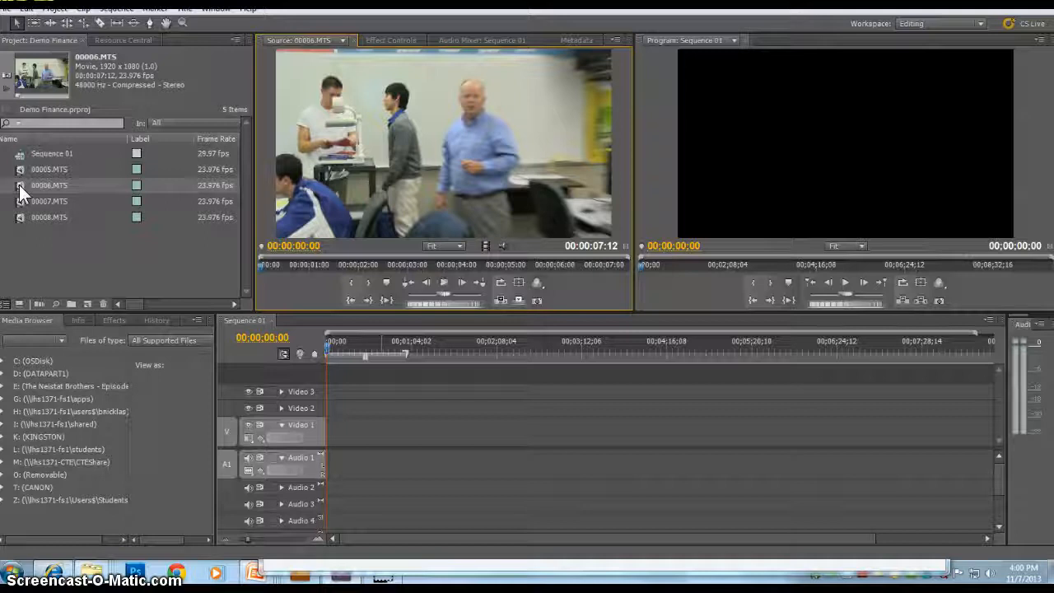
{"action": "key", "text": "space"}
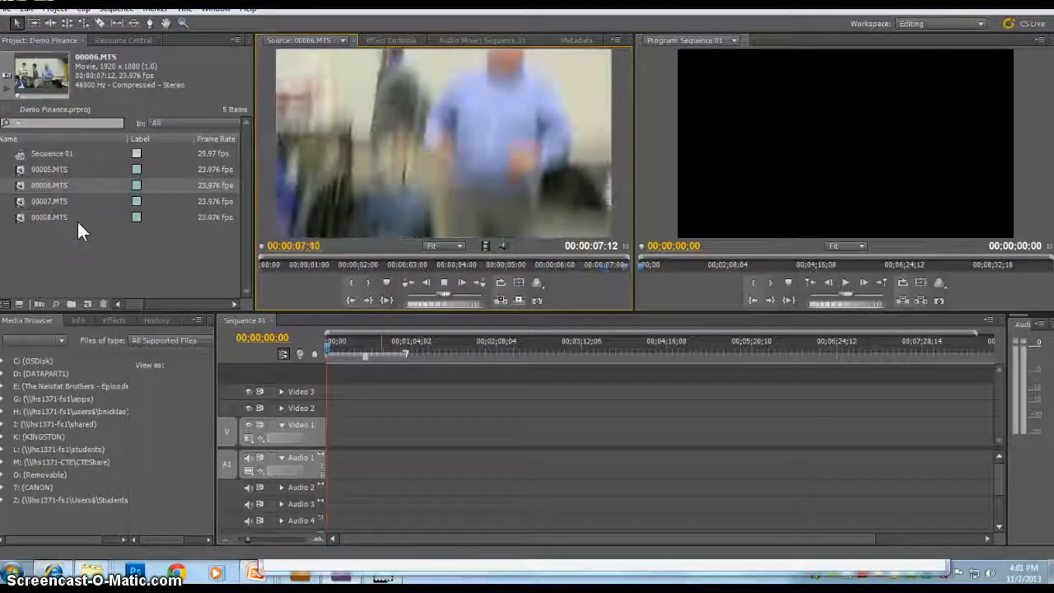
Step: Open clip 00007.MTS in the Source monitor and play and scrub through its beginning
{"action": "double_click", "coordinate": [20, 201]}
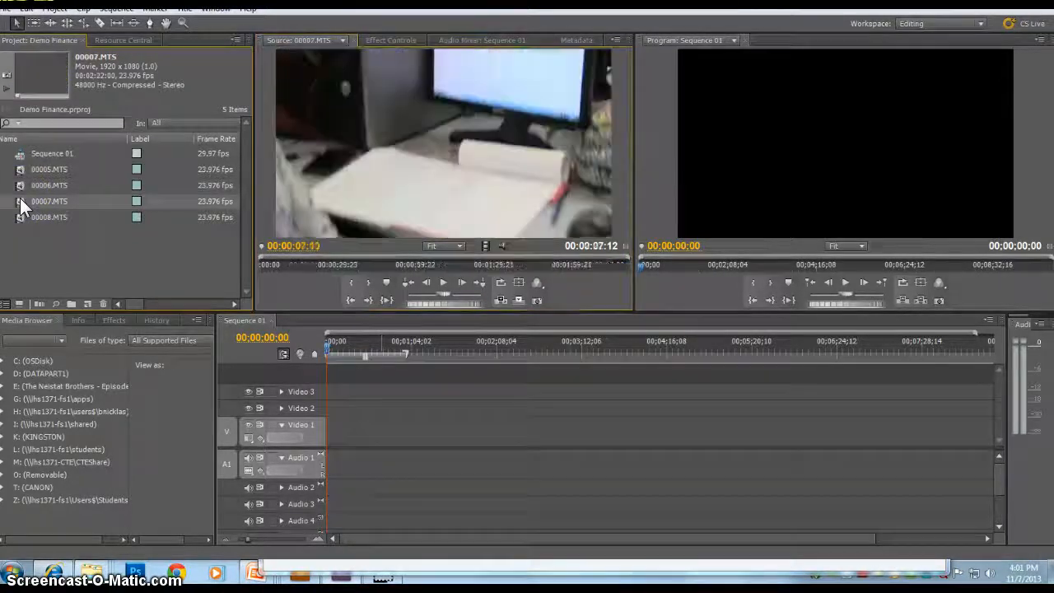
{"action": "left_click", "coordinate": [440, 279]}
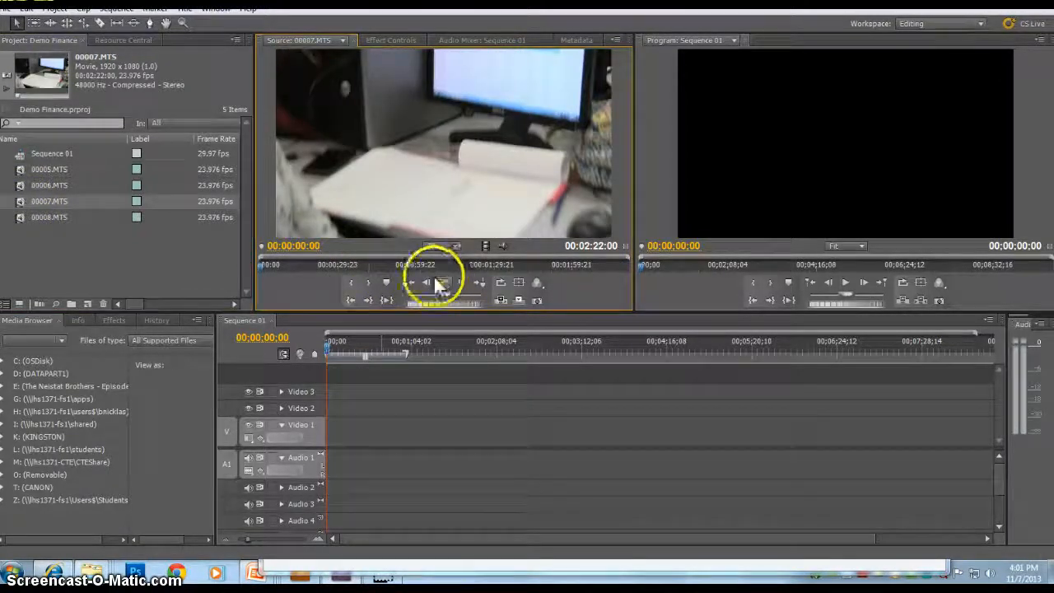
{"action": "left_click", "coordinate": [357, 283]}
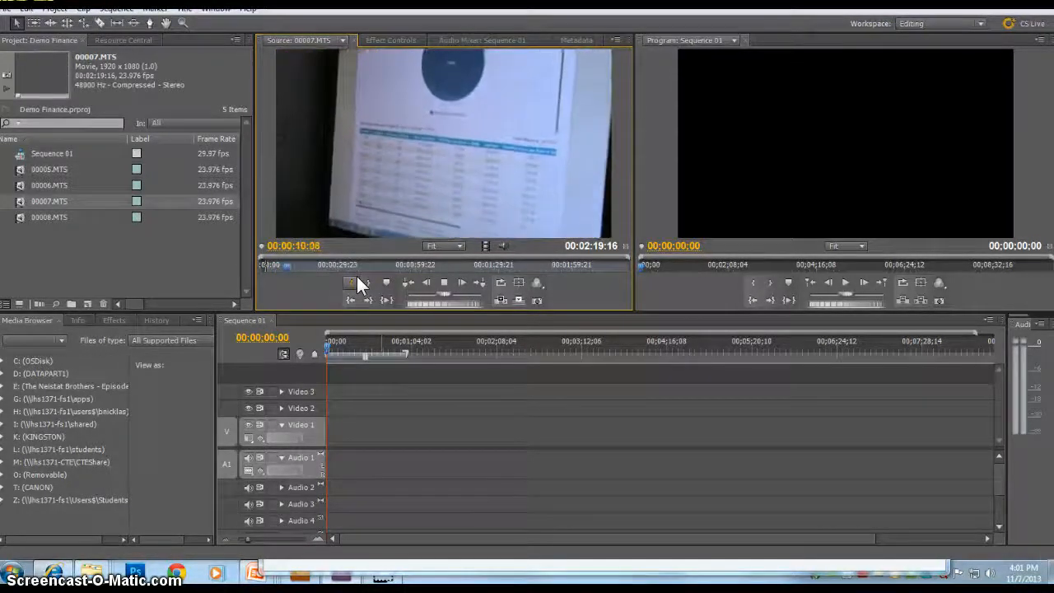
{"action": "left_click", "coordinate": [355, 283]}
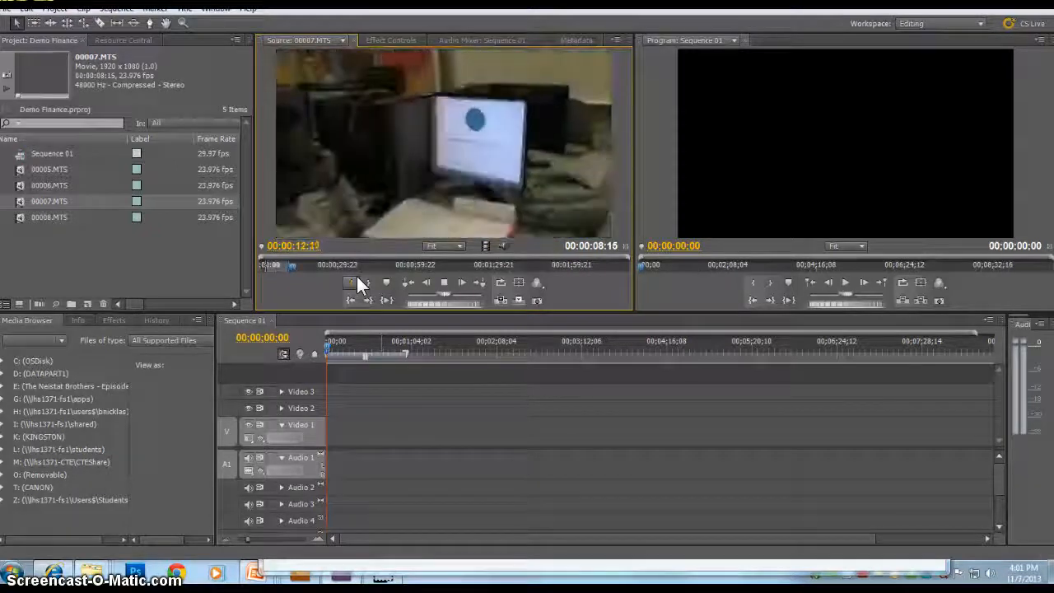
{"action": "left_click", "coordinate": [357, 282]}
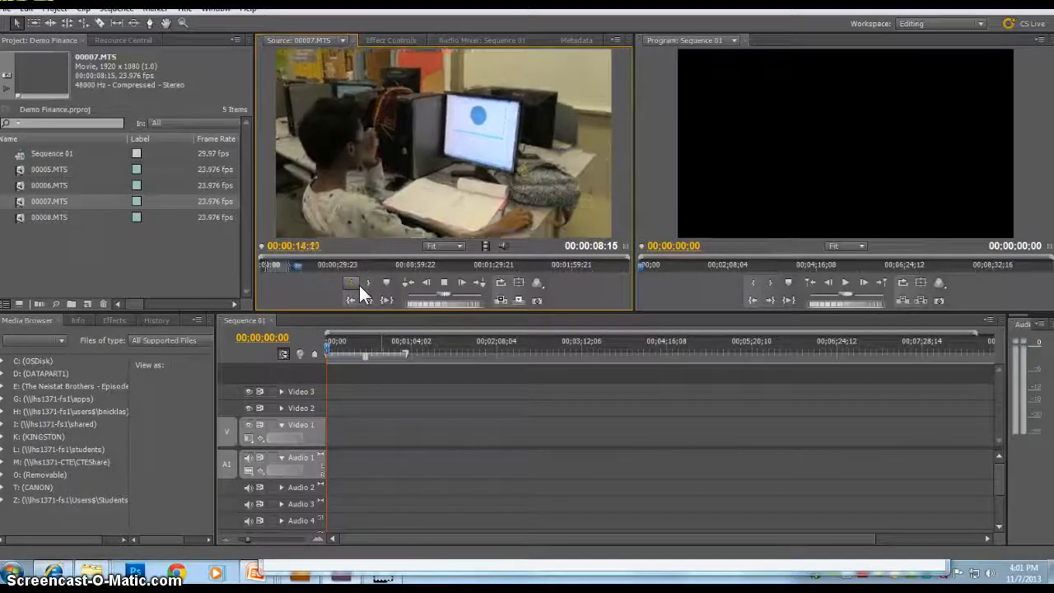
{"action": "key", "text": "space"}
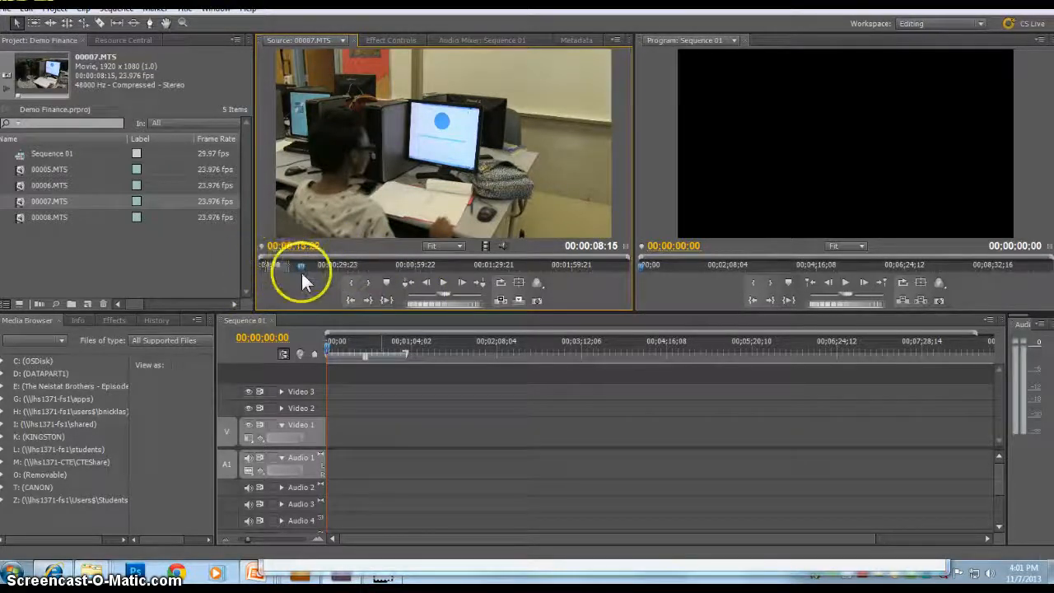
{"action": "left_click_drag", "start_coordinate": [302, 267], "coordinate": [271, 261]}
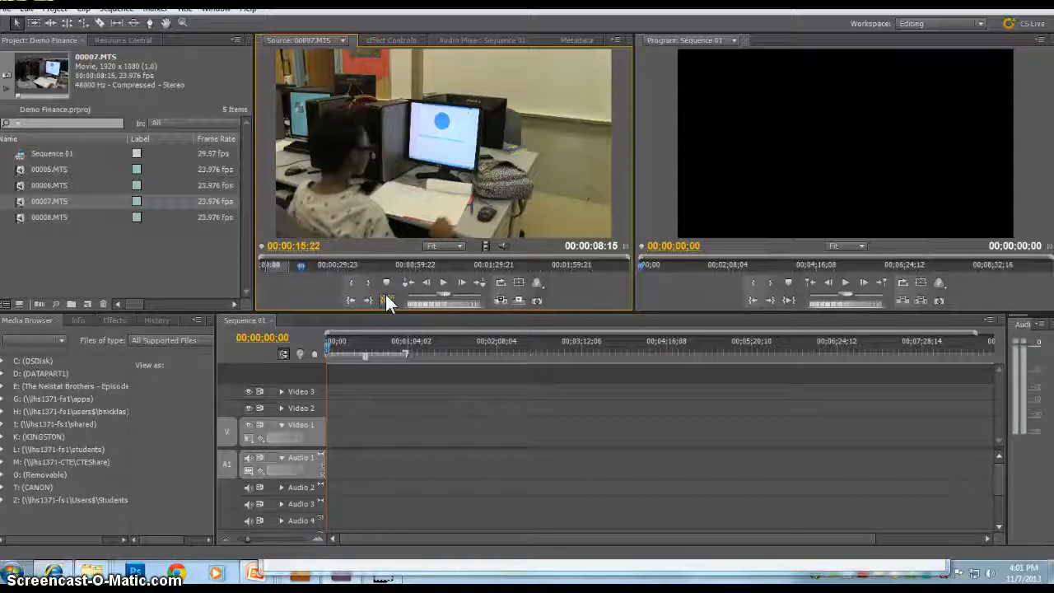
{"action": "left_click", "coordinate": [58, 572]}
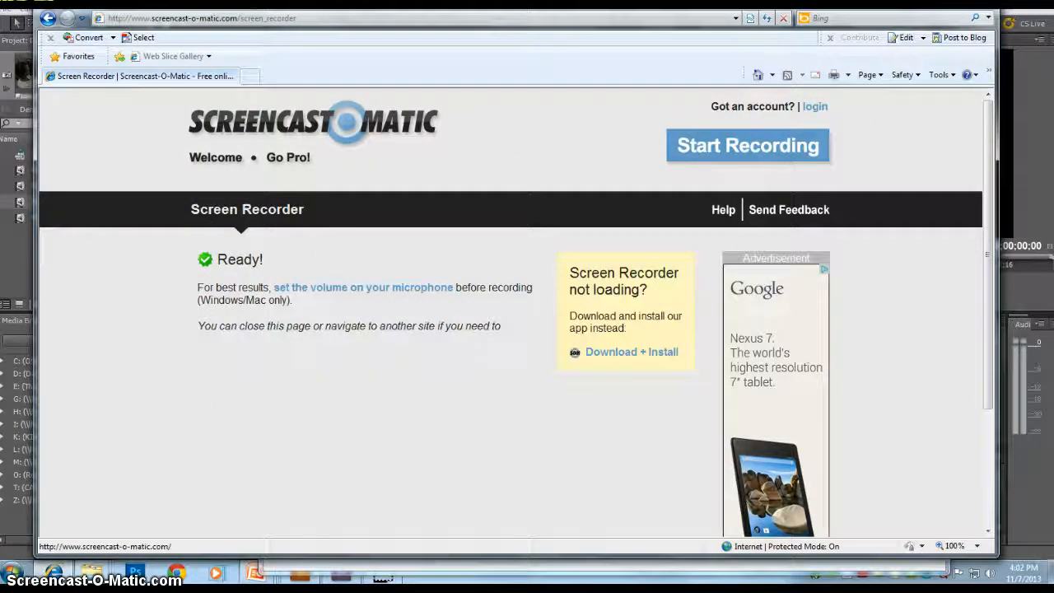
{"action": "left_click", "coordinate": [931, 4]}
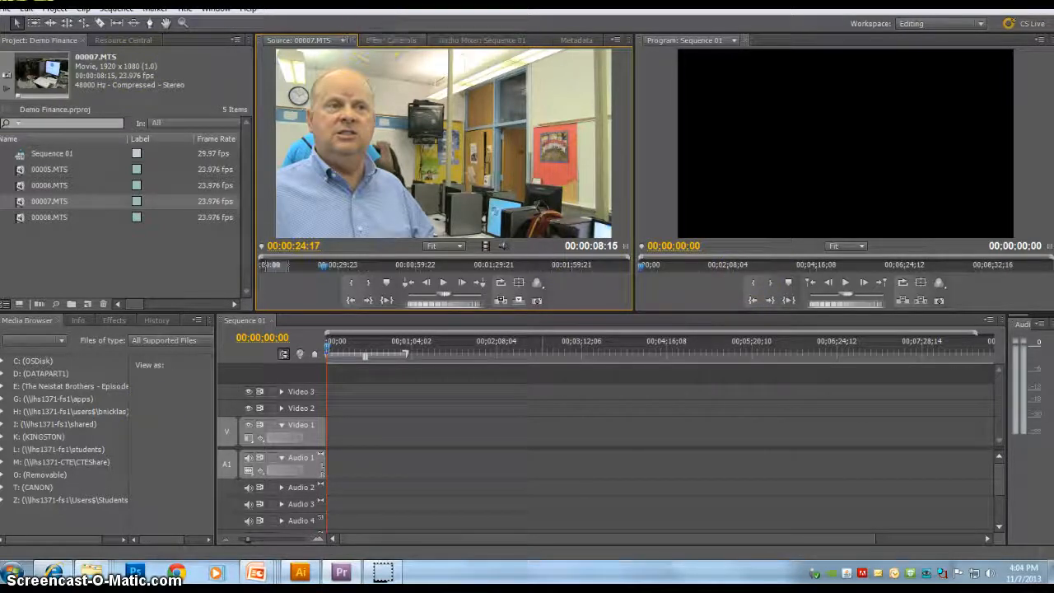
{"action": "left_click", "coordinate": [327, 570]}
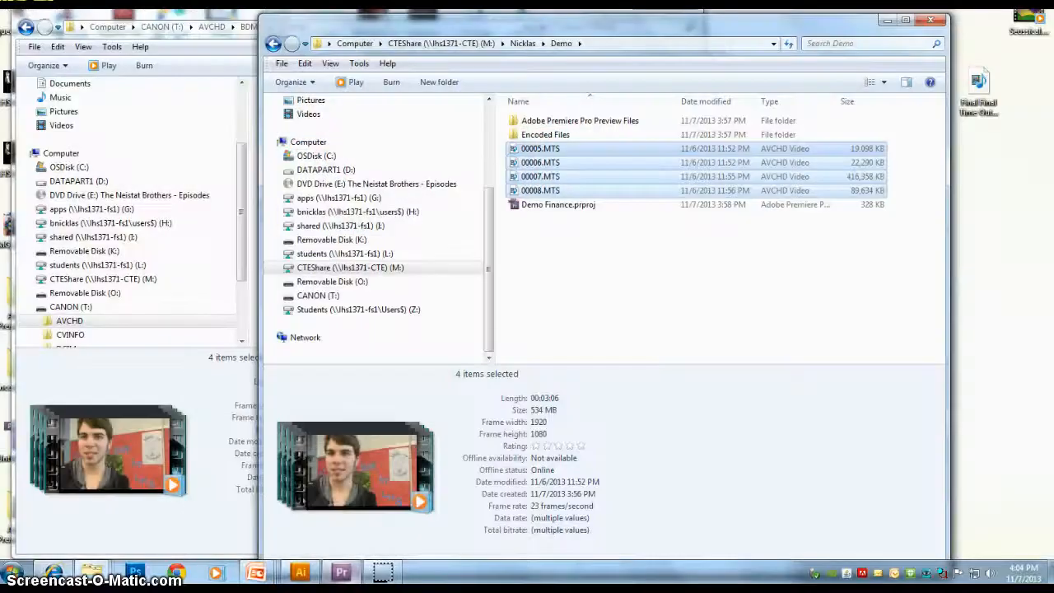
{"action": "left_click", "coordinate": [341, 570]}
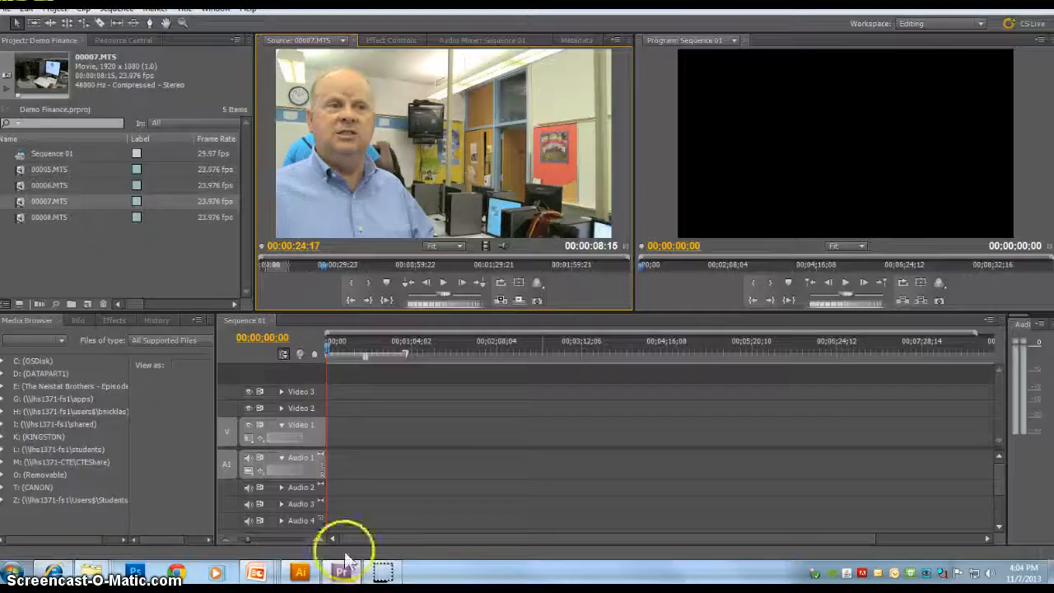
Step: Review the opening section of clip 00007.MTS again by playing and scrubbing in the Source monitor
{"action": "left_click", "coordinate": [359, 343]}
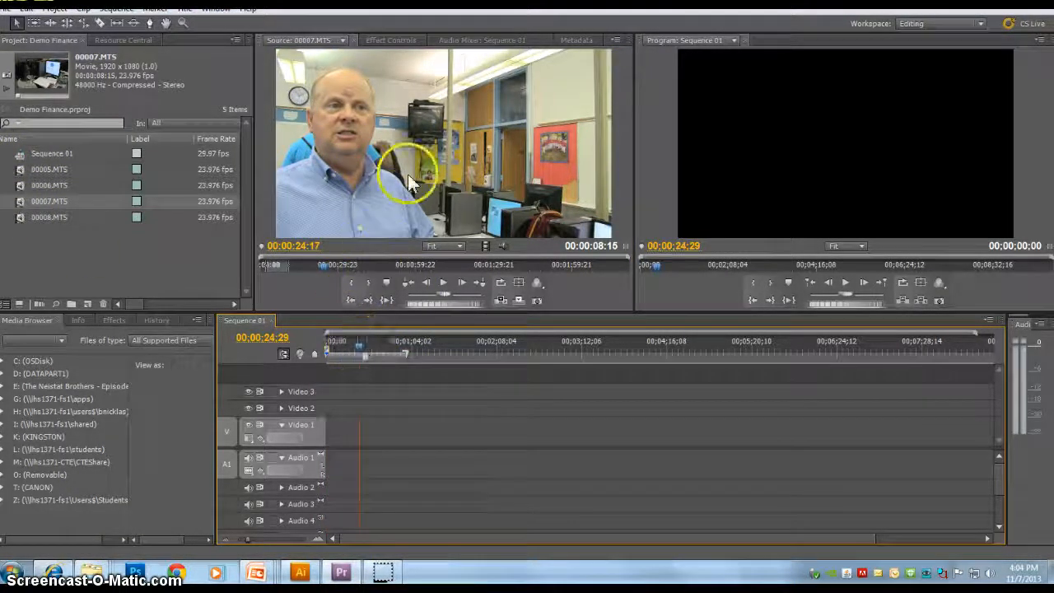
{"action": "left_click_drag", "start_coordinate": [324, 264], "coordinate": [306, 259]}
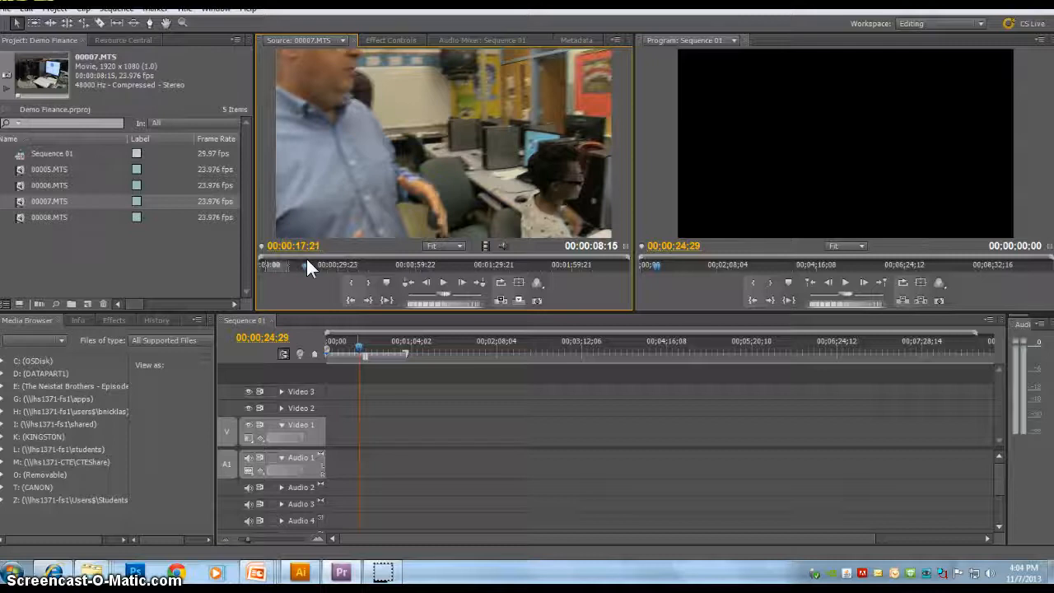
{"action": "key", "text": "space"}
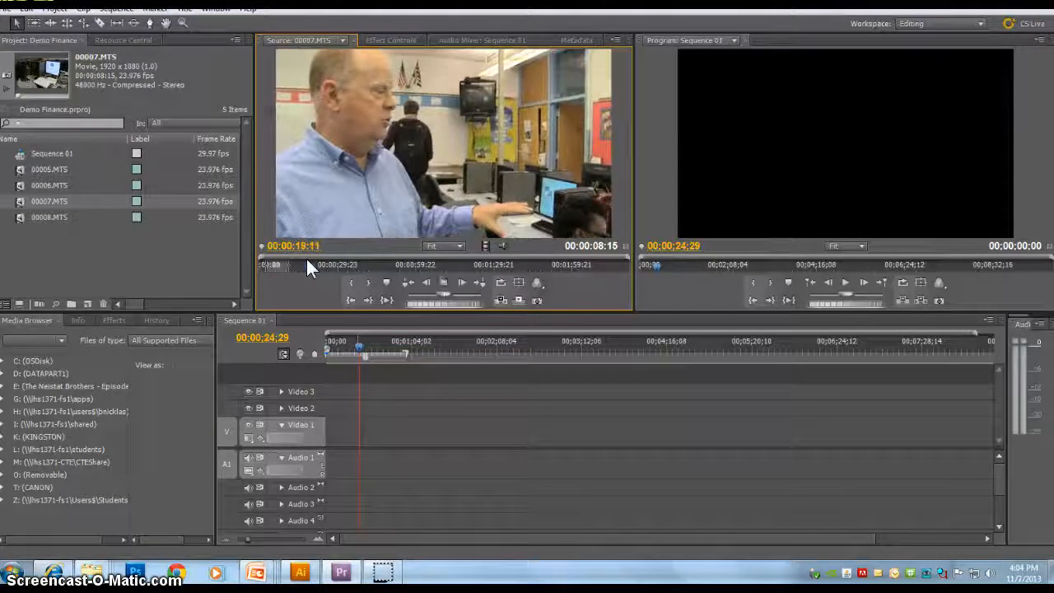
{"action": "left_click", "coordinate": [300, 267]}
{"action": "mouse_move", "coordinate": [300, 266]}
{"action": "left_mouse_down"}
{"action": "mouse_move", "coordinate": [338, 264]}
{"action": "mouse_move", "coordinate": [286, 265]}
{"action": "left_mouse_up"}
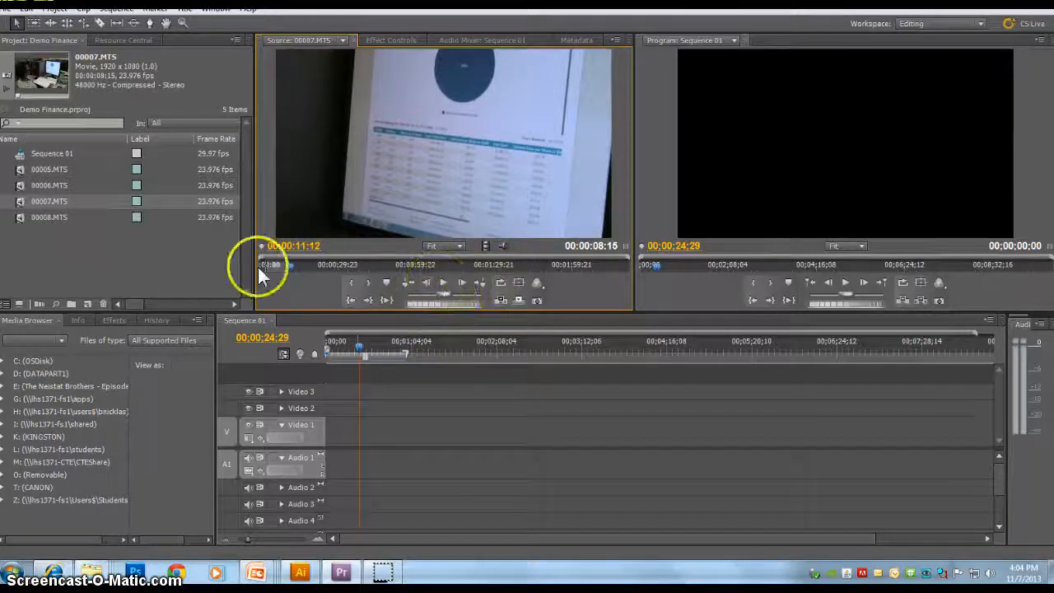
{"action": "left_click_drag", "start_coordinate": [281, 266], "coordinate": [288, 265]}
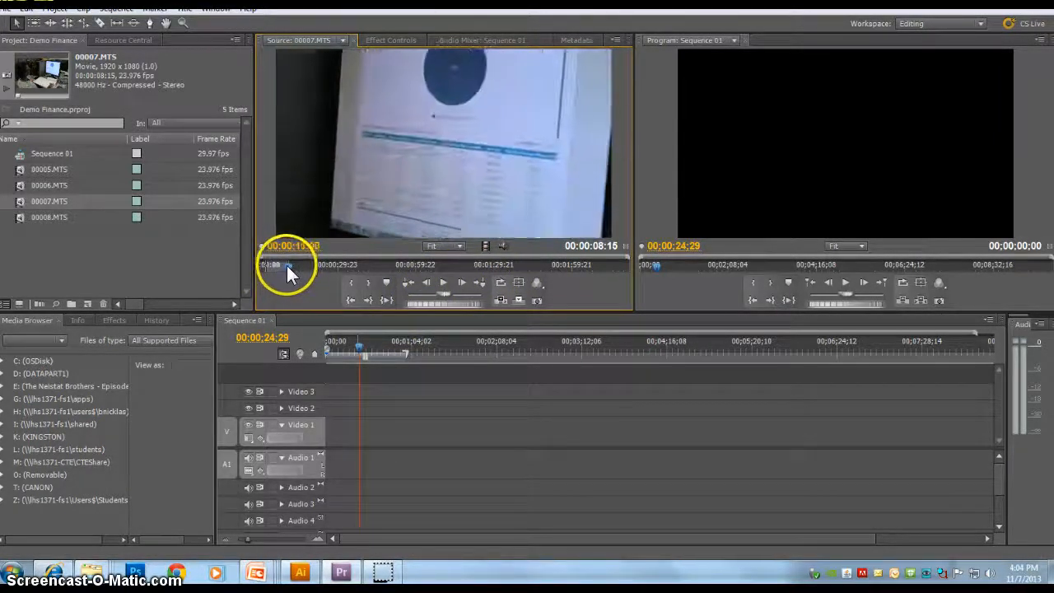
Step: Play and scrub clip 00007.MTS in the Source monitor and mark an In point around 00:00:13
{"action": "key", "text": "space"}
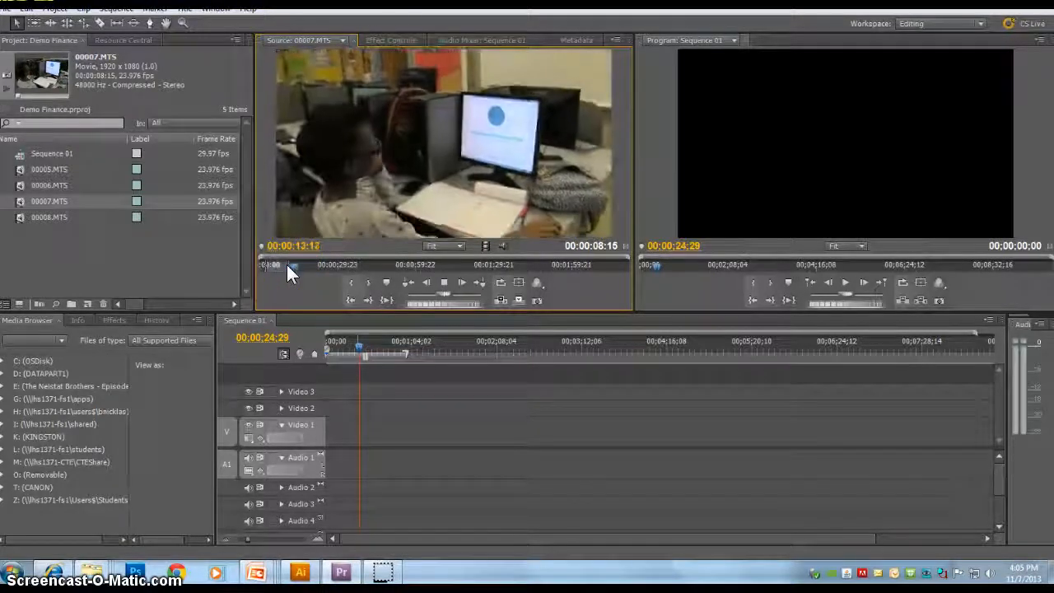
{"action": "key", "text": "space"}
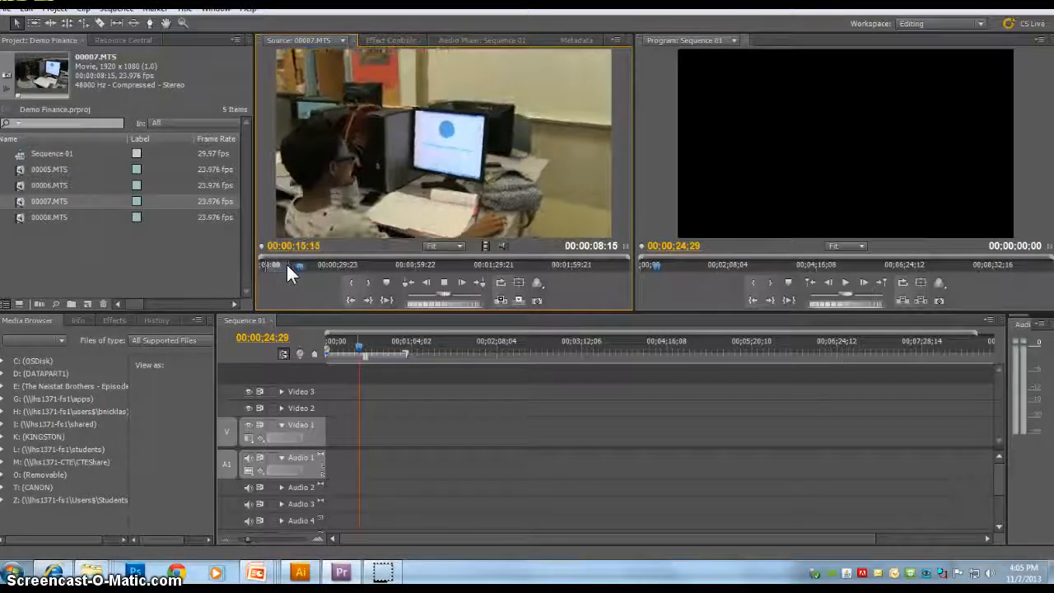
{"action": "left_click", "coordinate": [298, 263]}
{"action": "left_click_drag", "start_coordinate": [299, 263], "coordinate": [292, 267]}
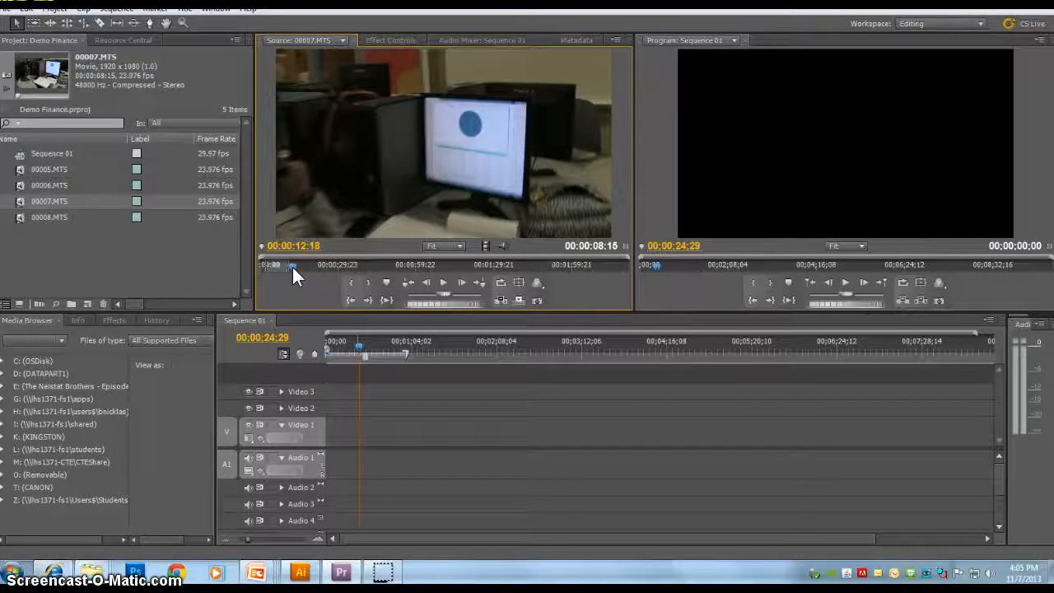
{"action": "key", "text": "space"}
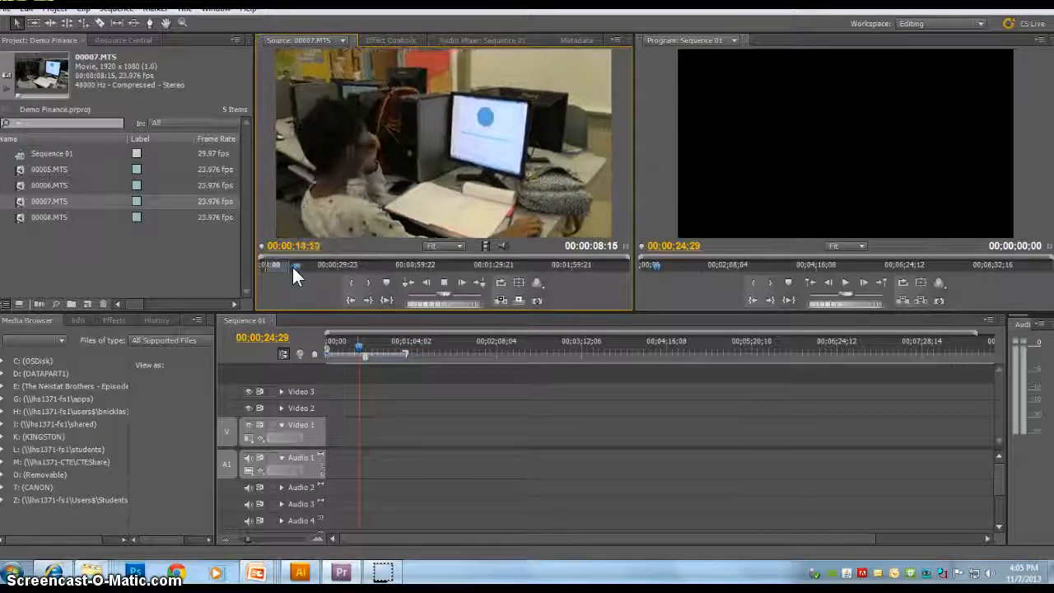
{"action": "key", "text": "i"}
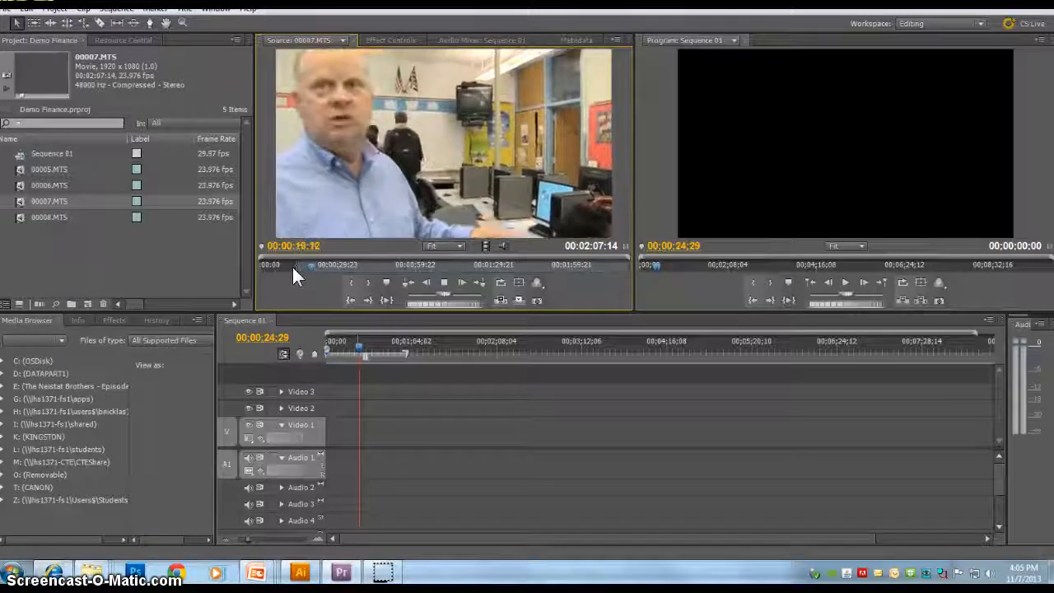
Step: Replay from the In point, step frame by frame around it, and reset the In point at 00:00:18:18
{"action": "key", "text": "space"}
{"action": "left_click_drag", "start_coordinate": [313, 263], "coordinate": [302, 261]}
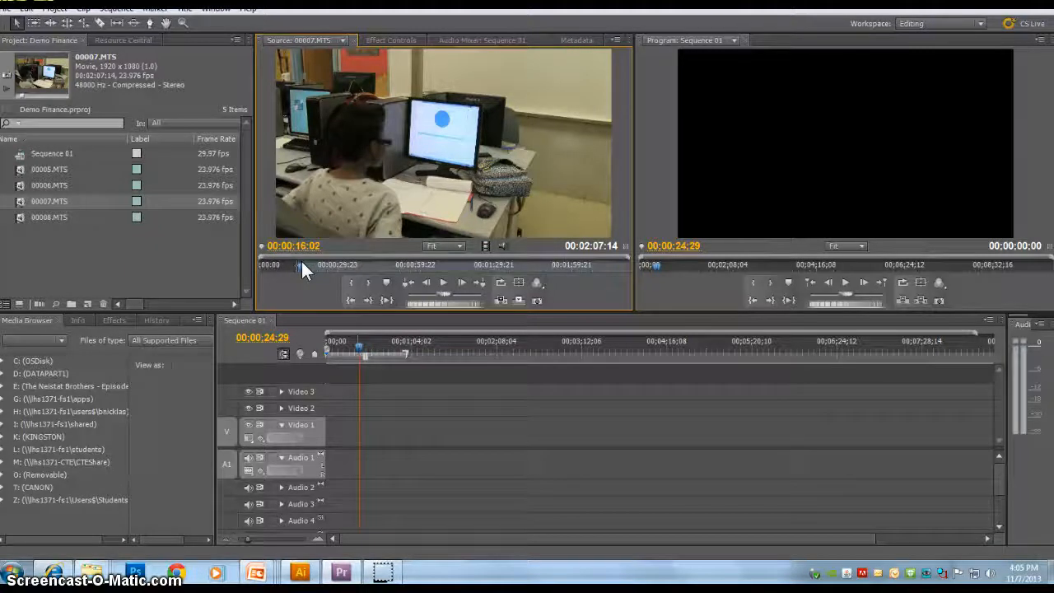
{"action": "key", "text": "space"}
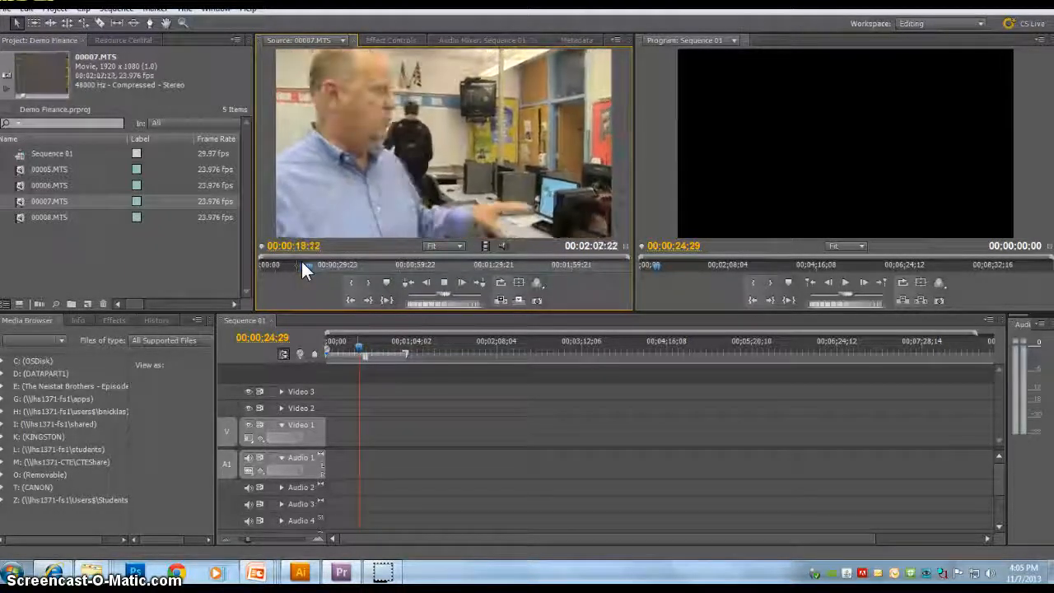
{"action": "left_click", "coordinate": [347, 298]}
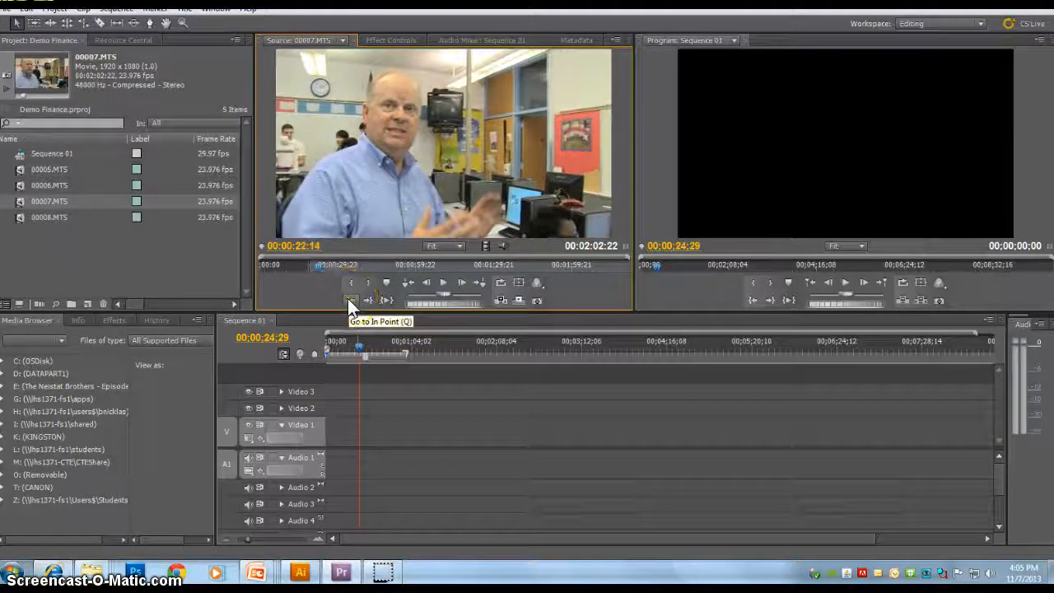
{"action": "left_click", "coordinate": [349, 299]}
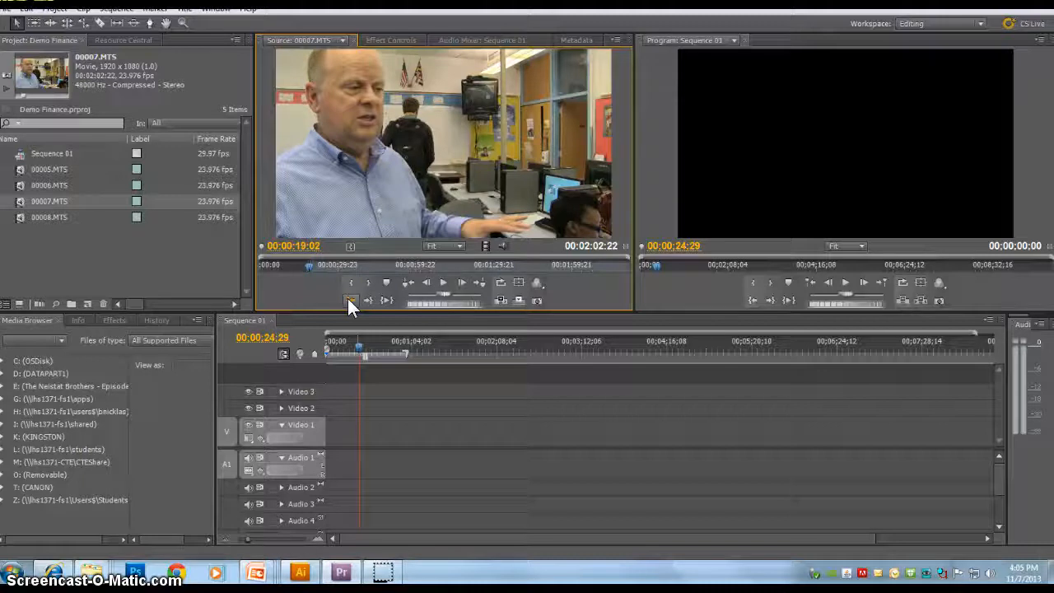
{"action": "key", "text": "space"}
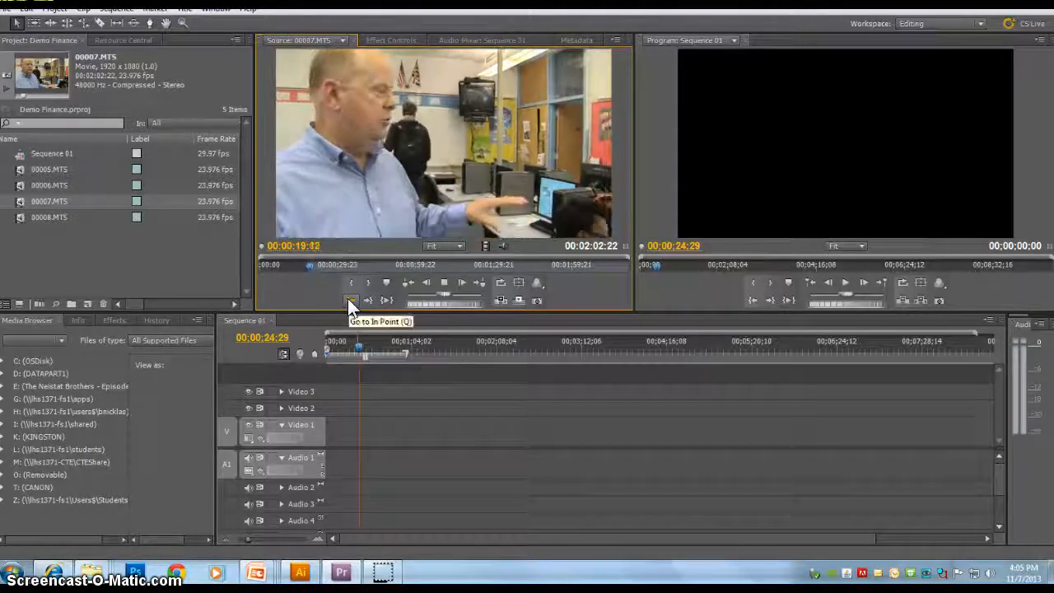
{"action": "key", "text": "space"}
{"action": "key", "text": "Left"}
{"action": "key", "text": "Left"}
{"action": "key", "text": "Left"}
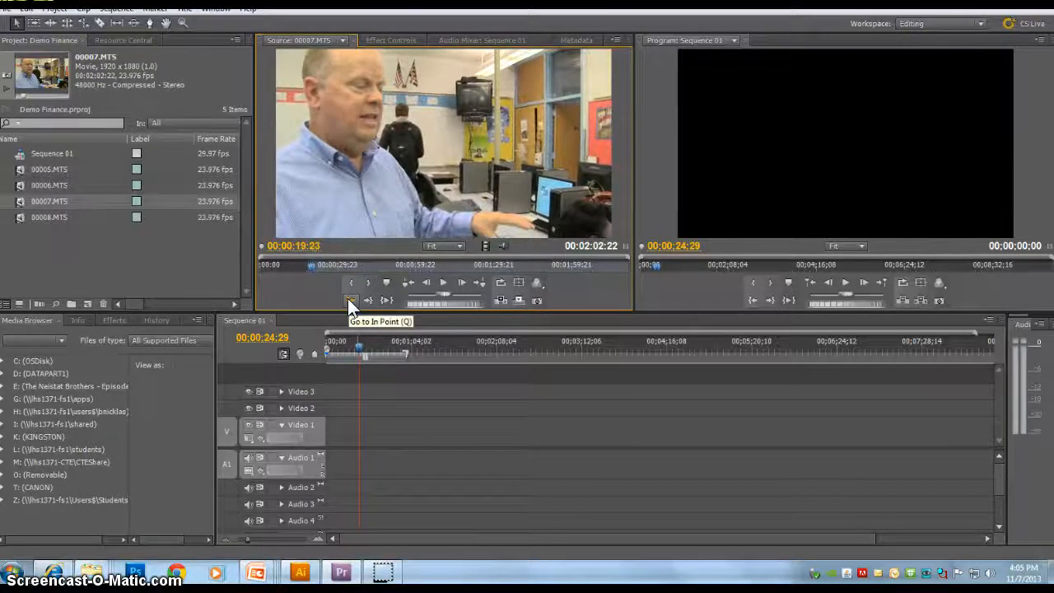
{"action": "left_click", "coordinate": [348, 298]}
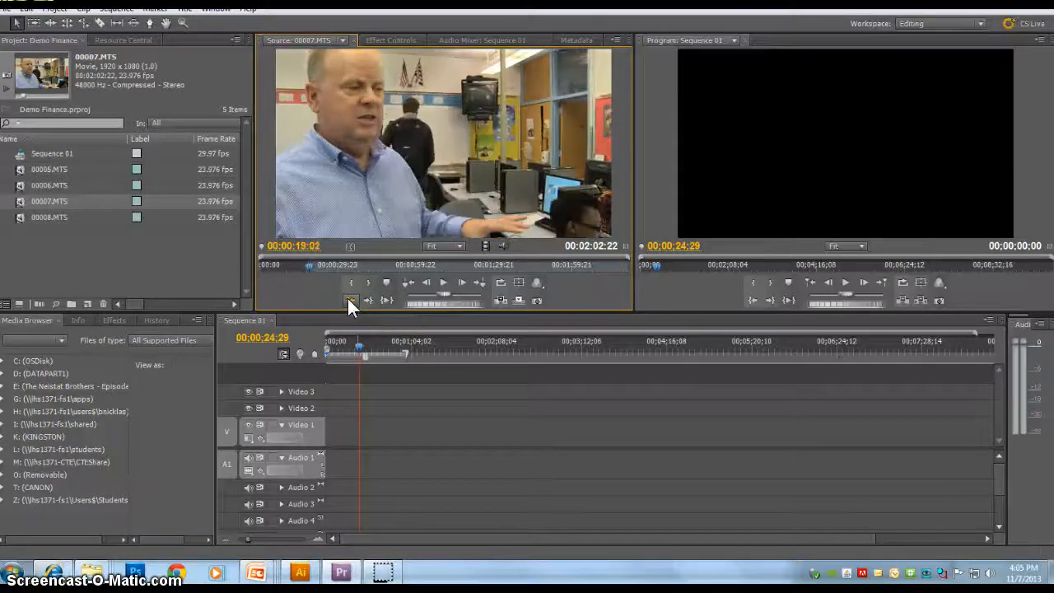
{"action": "key", "text": "Left"}
{"action": "key", "text": "Left"}
{"action": "key", "text": "Left"}
{"action": "key", "text": "Left"}
{"action": "key", "text": "Left"}
{"action": "key", "text": "Left"}
{"action": "key", "text": "Left"}
{"action": "key", "text": "Left"}
{"action": "key", "text": "Left"}
{"action": "key", "text": "Left"}
{"action": "key", "text": "Left"}
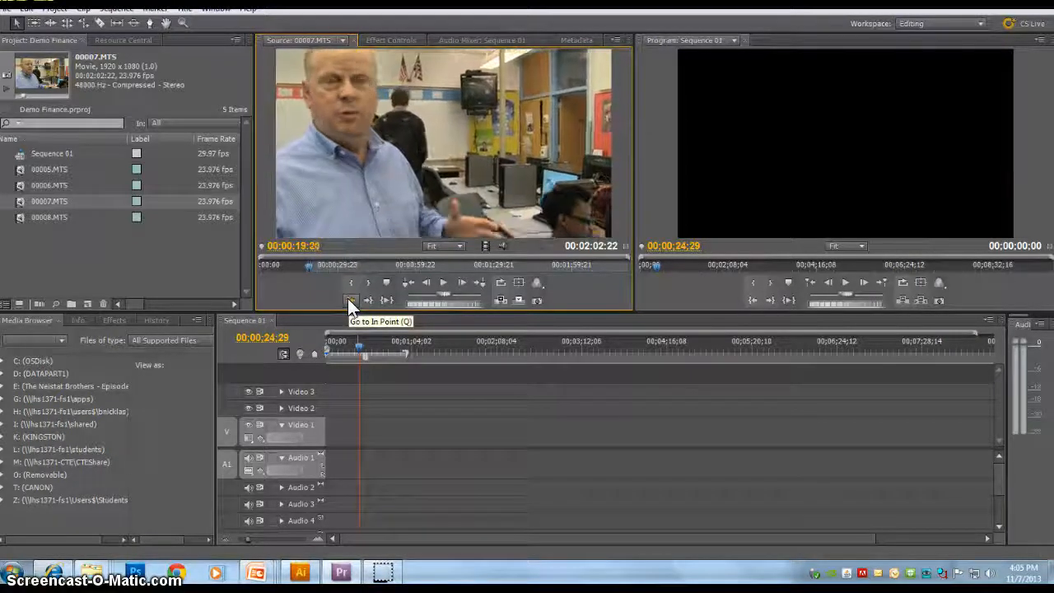
{"action": "key", "text": "Right"}
{"action": "key", "text": "Right"}
{"action": "key", "text": "Right"}
{"action": "key", "text": "Right"}
{"action": "key", "text": "Right"}
{"action": "key", "text": "Right"}
{"action": "key", "text": "Right"}
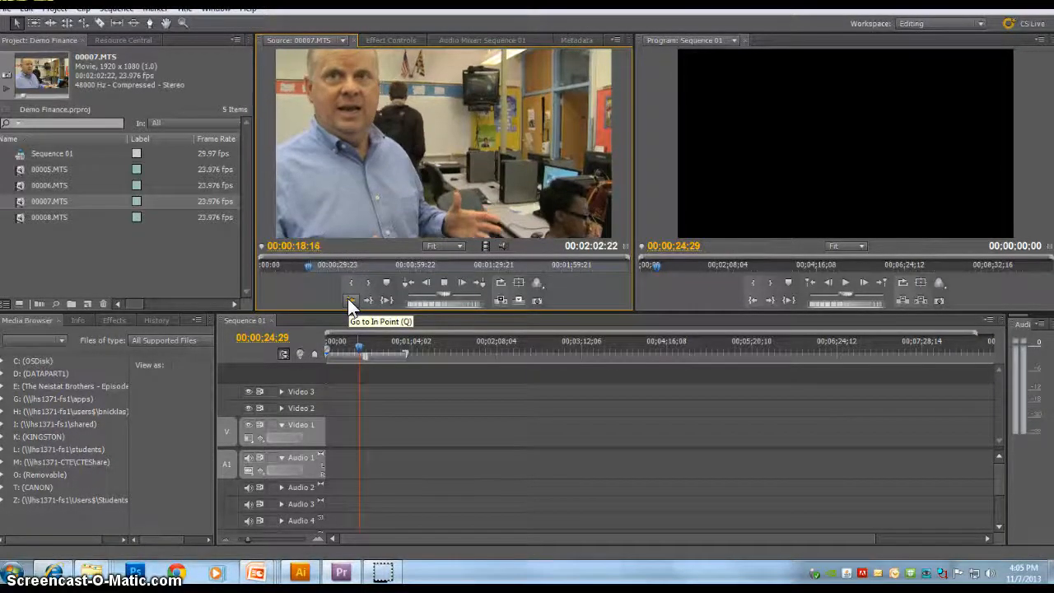
{"action": "key", "text": "Left"}
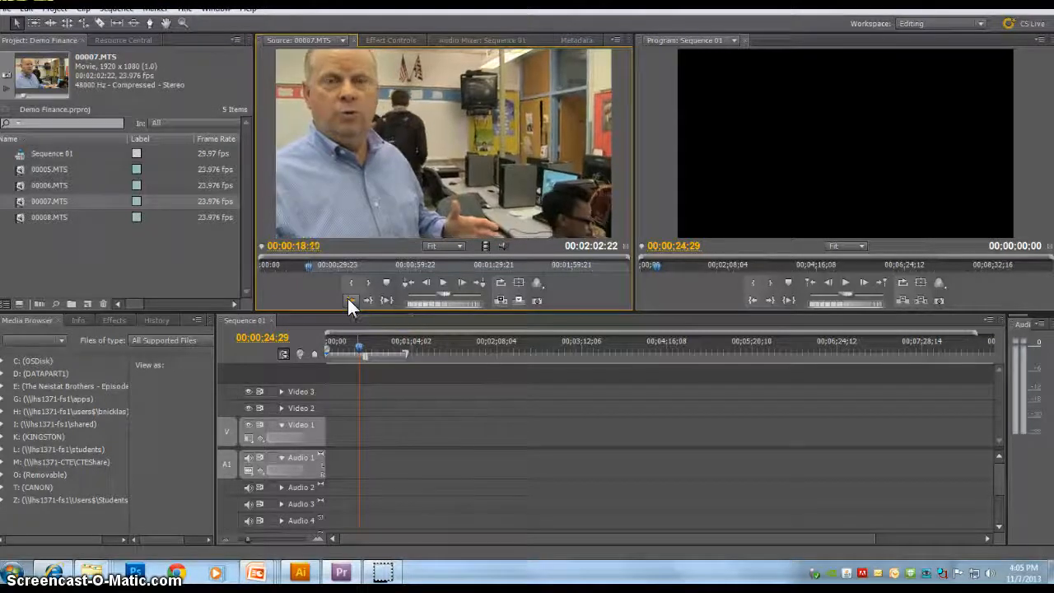
{"action": "key", "text": "Left"}
{"action": "key", "text": "i"}
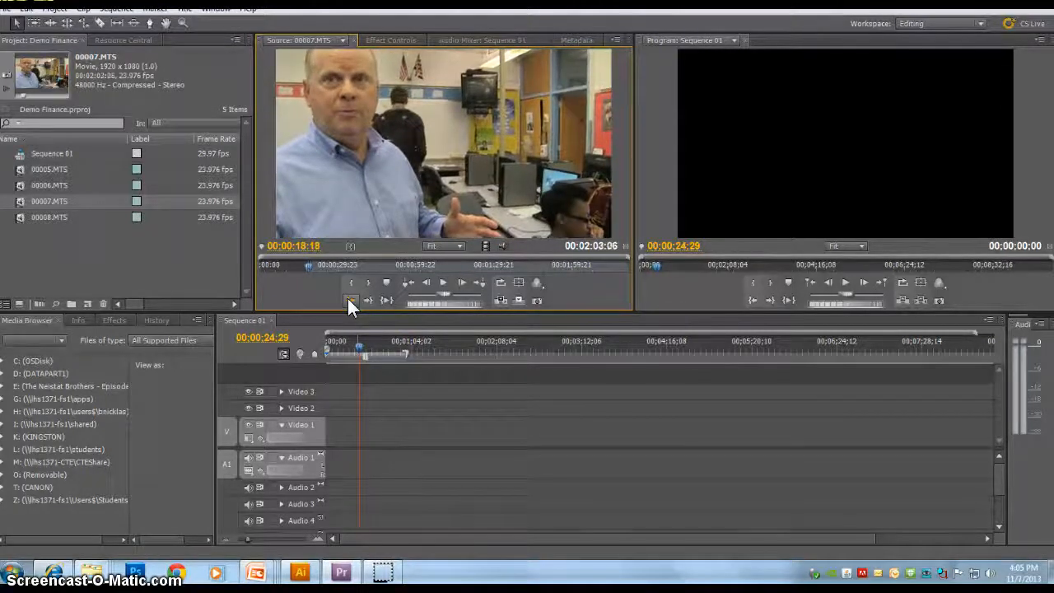
Step: Mark an Out point about 8 seconds after the In point and replay the marked section from its start
{"action": "key", "text": "space"}
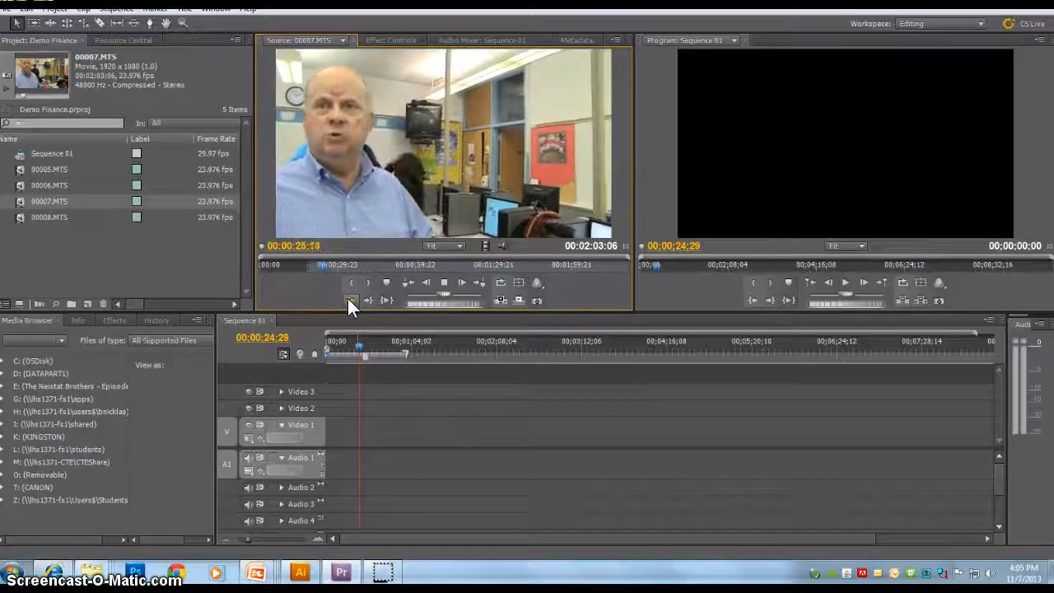
{"action": "key", "text": "o"}
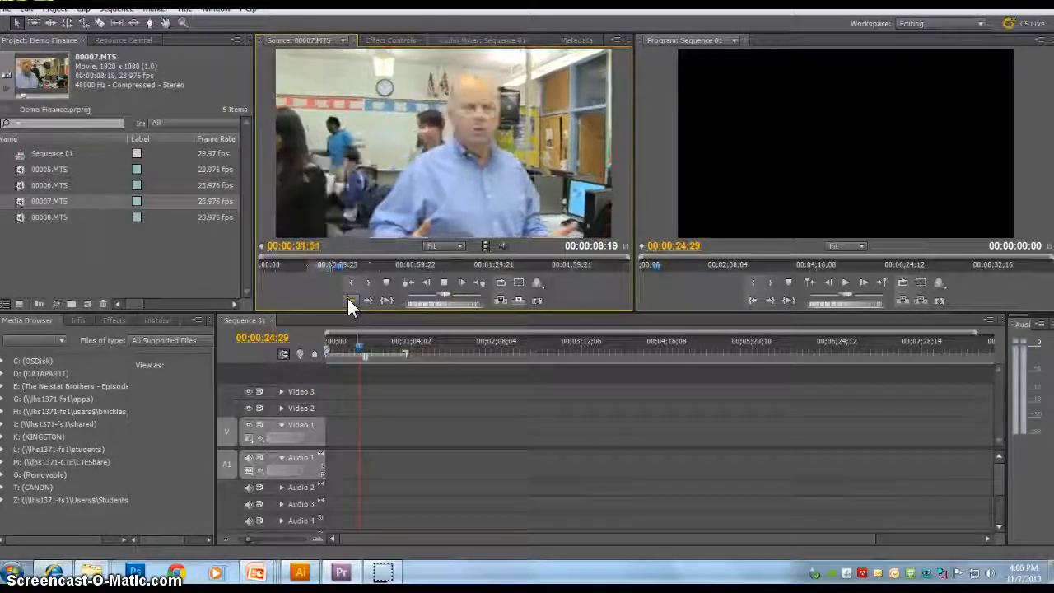
{"action": "left_click", "coordinate": [364, 304]}
{"action": "key", "text": "space"}
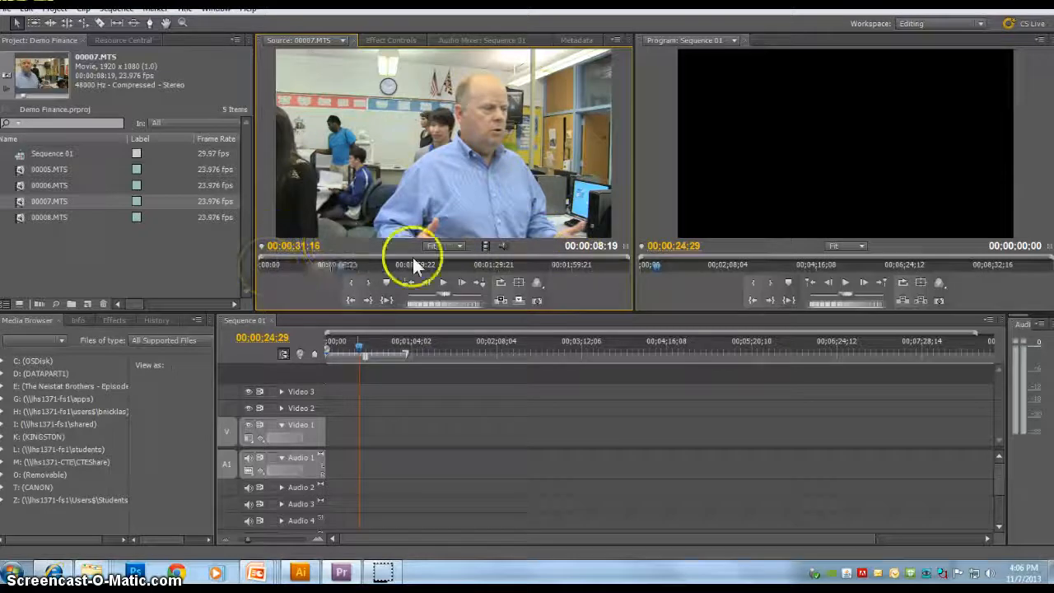
Step: Drag the marked section of 00007.MTS from the Source monitor onto the Video 1 track at the playhead
{"action": "left_click", "coordinate": [626, 264]}
{"action": "left_click", "coordinate": [446, 130]}
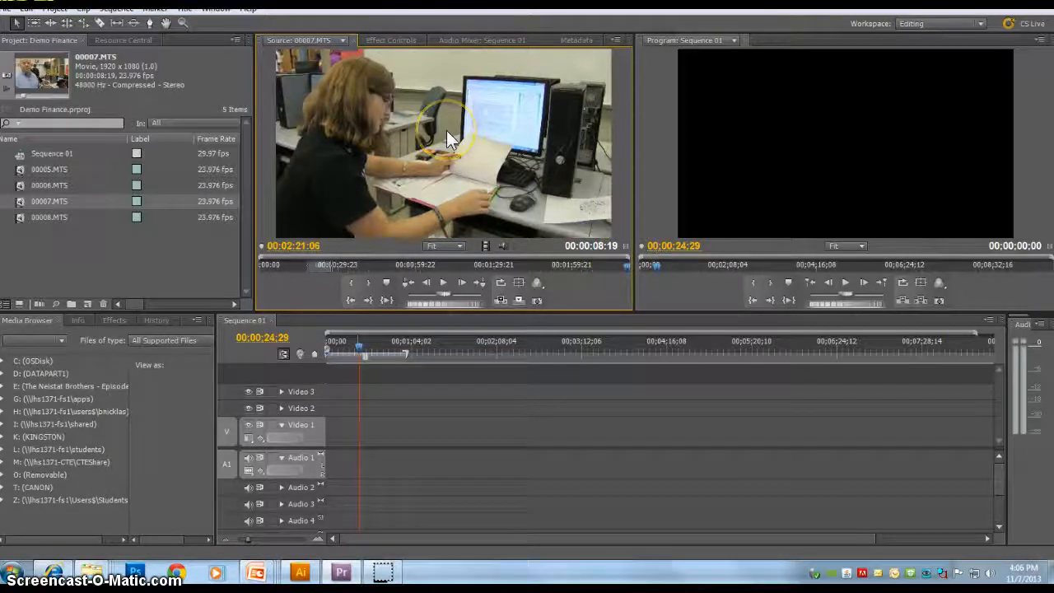
{"action": "left_click_drag", "start_coordinate": [446, 131], "coordinate": [345, 443]}
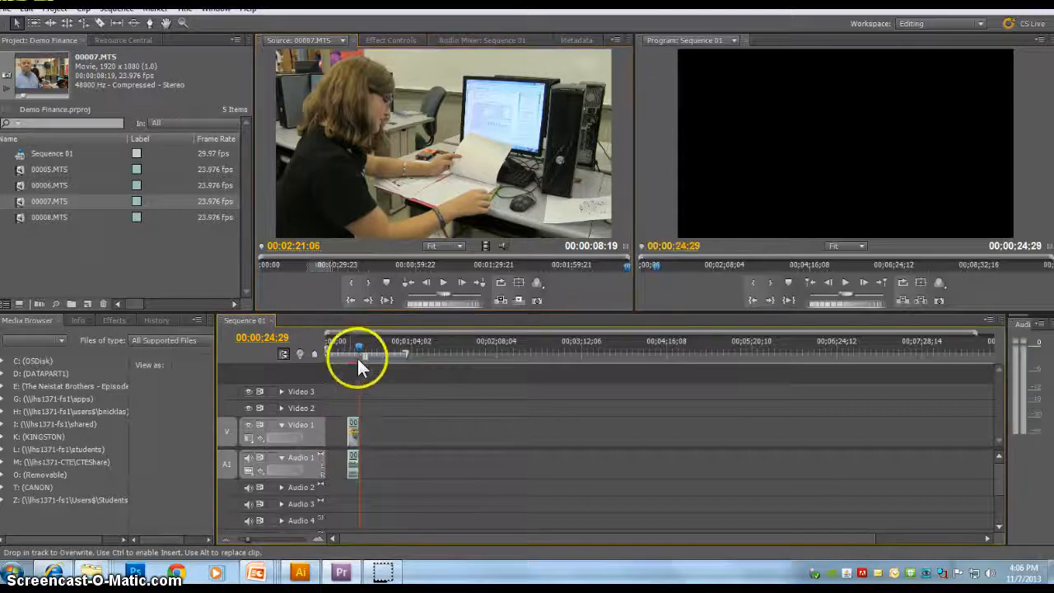
Step: Move the sequence playhead back and play the edited clip in the Program monitor
{"action": "left_click_drag", "start_coordinate": [358, 347], "coordinate": [346, 352]}
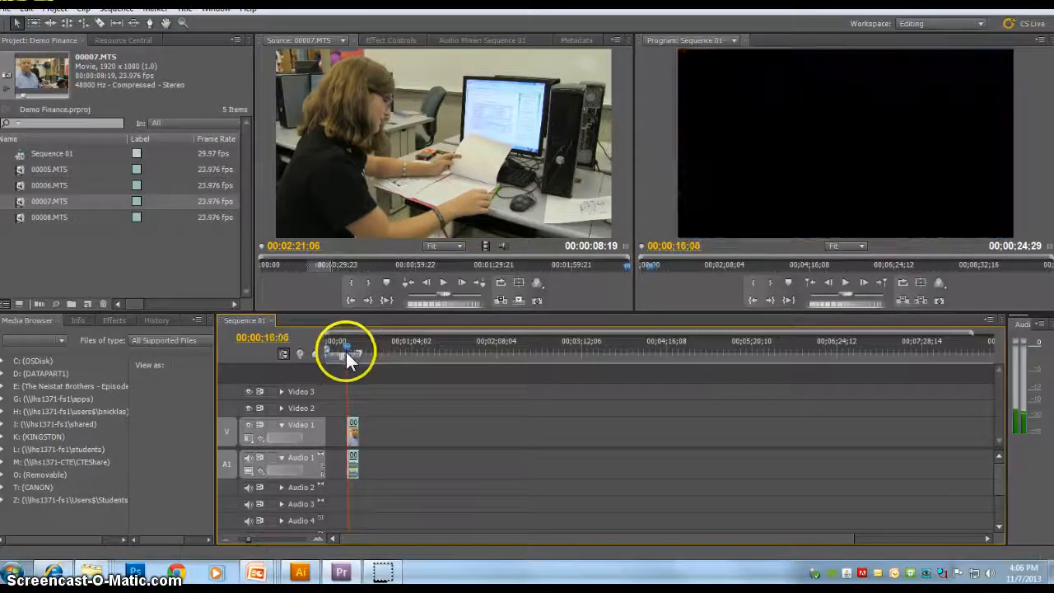
{"action": "key", "text": "space"}
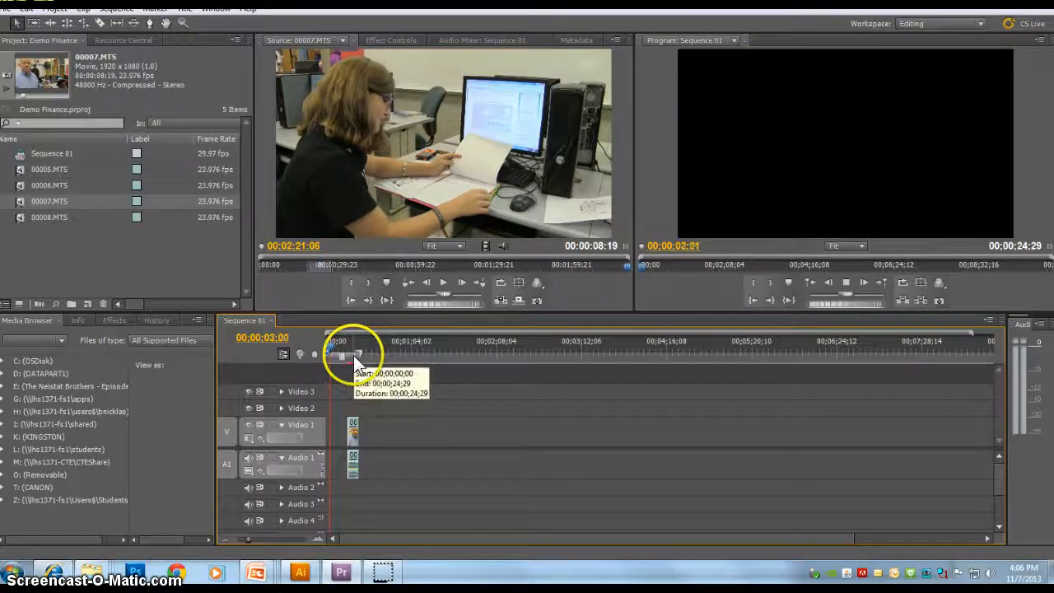
{"action": "key", "text": "space"}
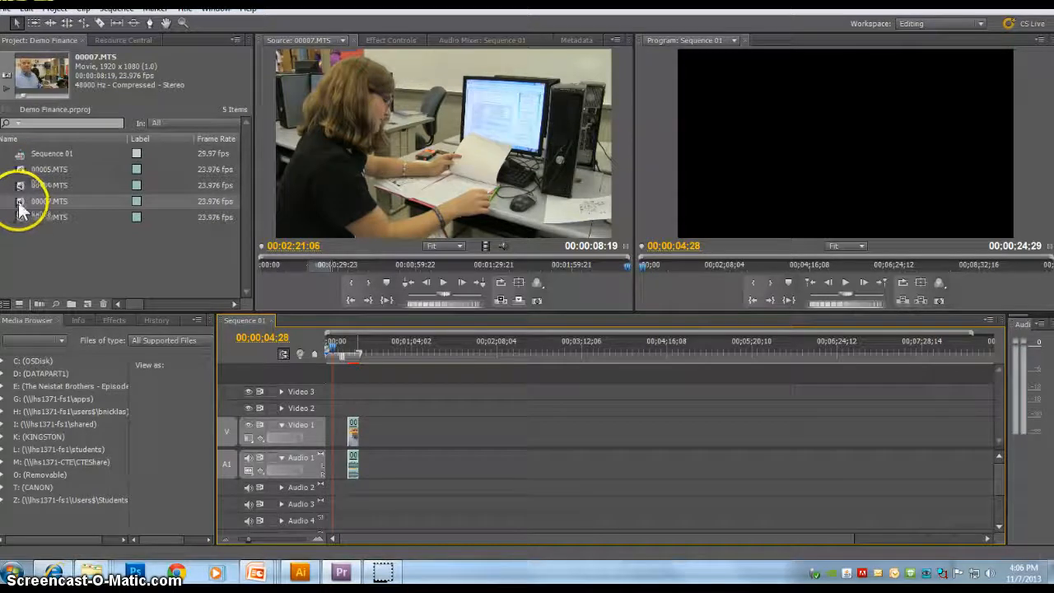
Step: Mark a new section about 21 seconds long near the end of 00007.MTS in the Source monitor and play it
{"action": "left_click", "coordinate": [391, 255]}
{"action": "left_click_drag", "start_coordinate": [378, 264], "coordinate": [526, 266]}
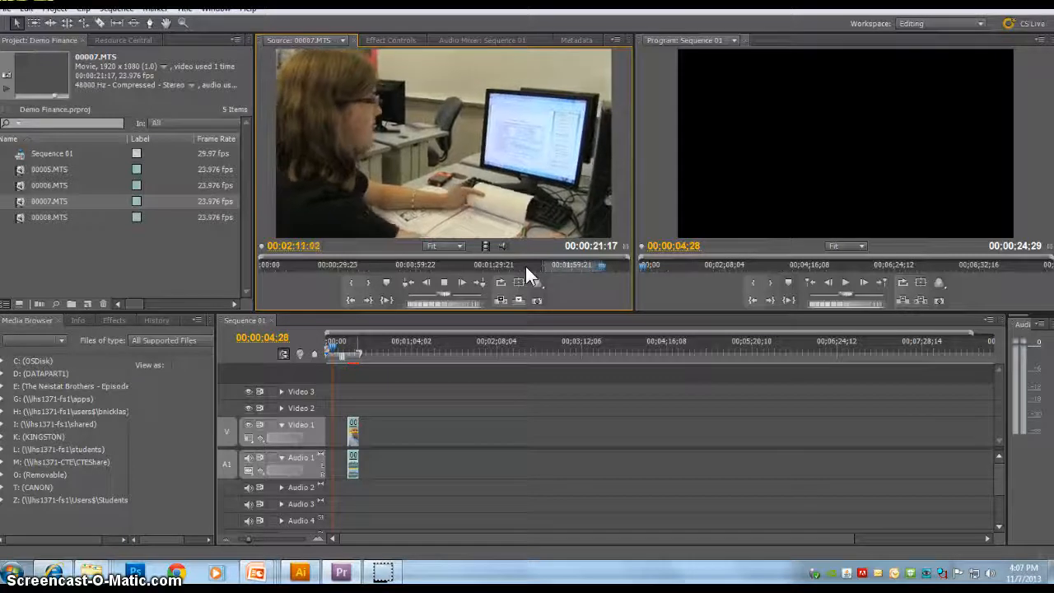
{"action": "key", "text": "space"}
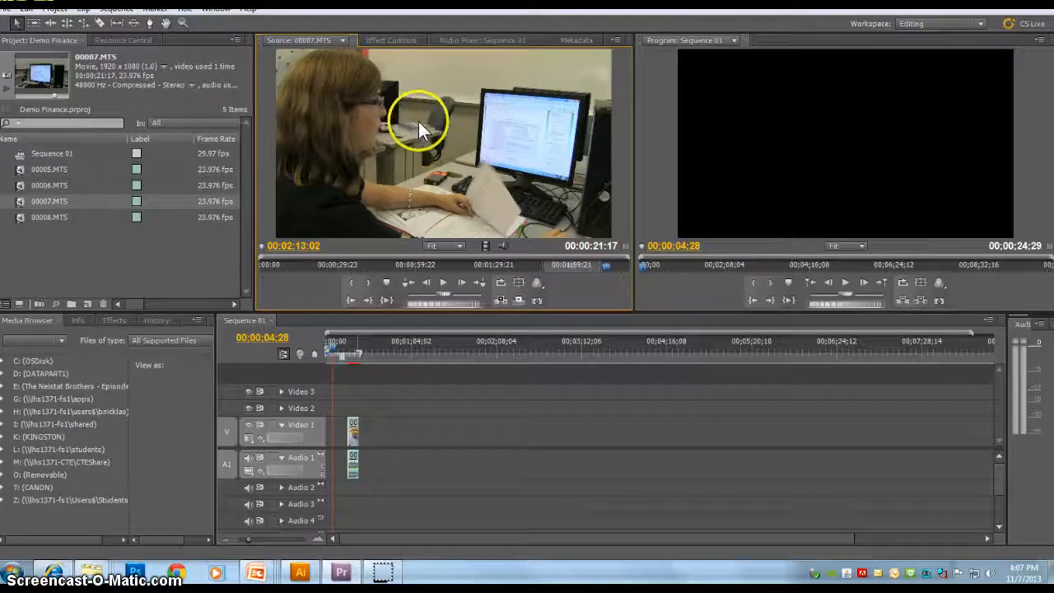
Step: Add the new section to Video 1 right after the first clip and scrub through it in the sequence
{"action": "left_click_drag", "start_coordinate": [418, 121], "coordinate": [364, 434]}
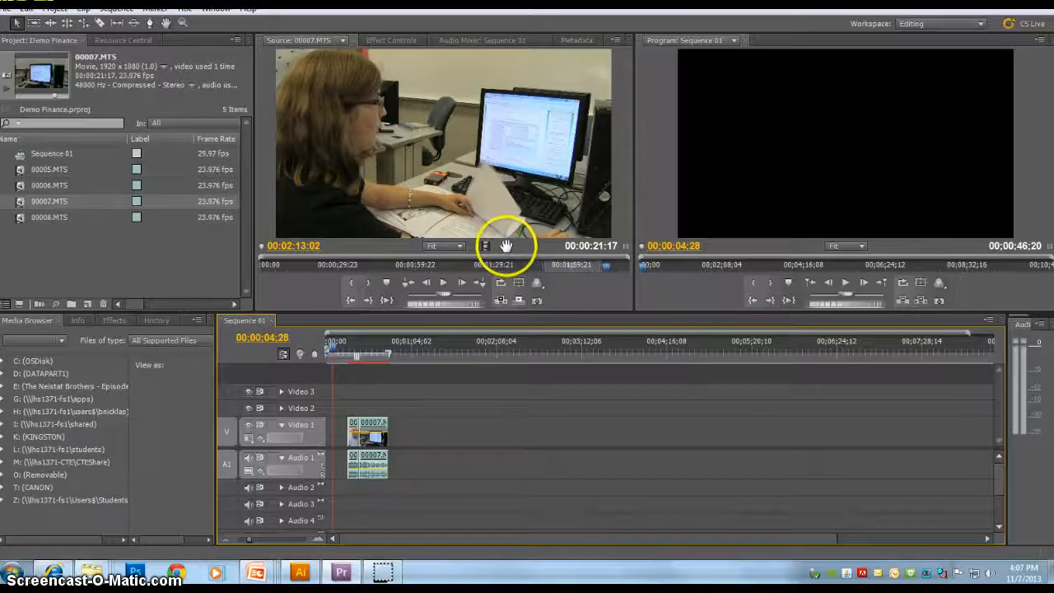
{"action": "left_click", "coordinate": [348, 341]}
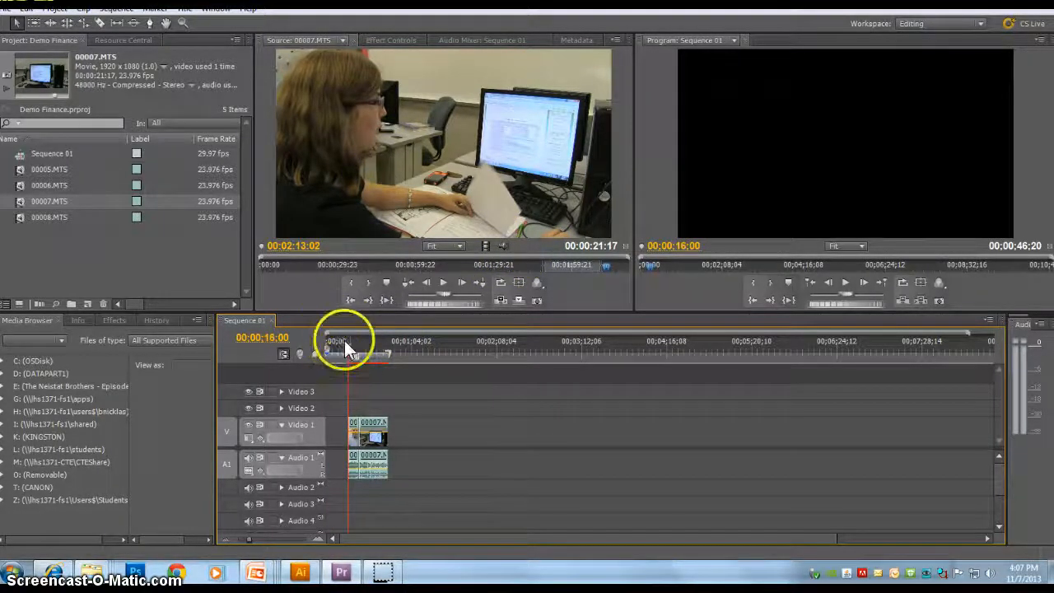
{"action": "left_click_drag", "start_coordinate": [351, 341], "coordinate": [381, 342]}
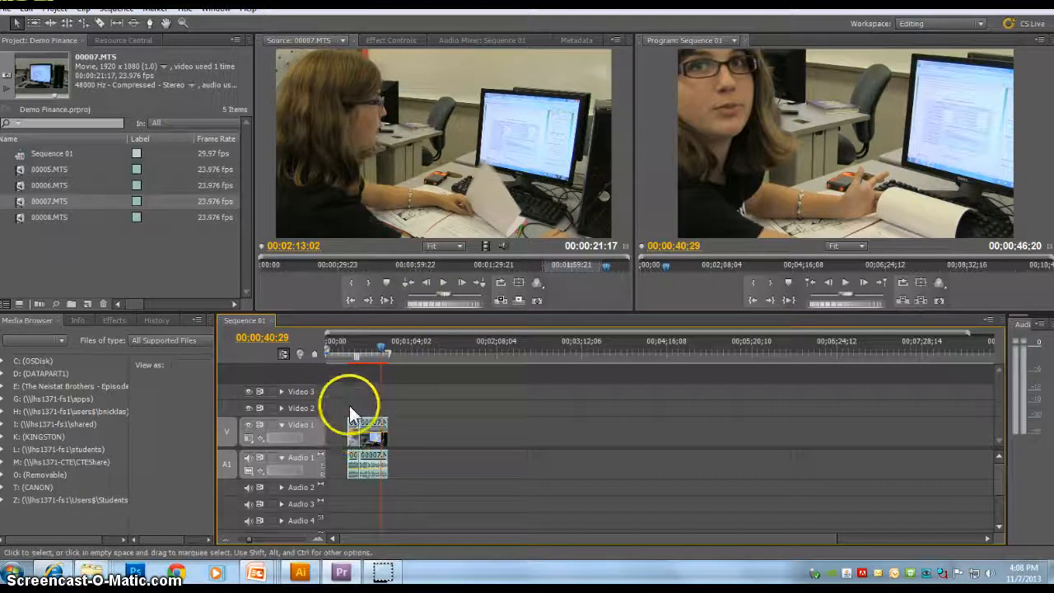
Step: Apply Scale to Frame Size to the clip in the sequence
{"action": "right_click", "coordinate": [369, 430]}
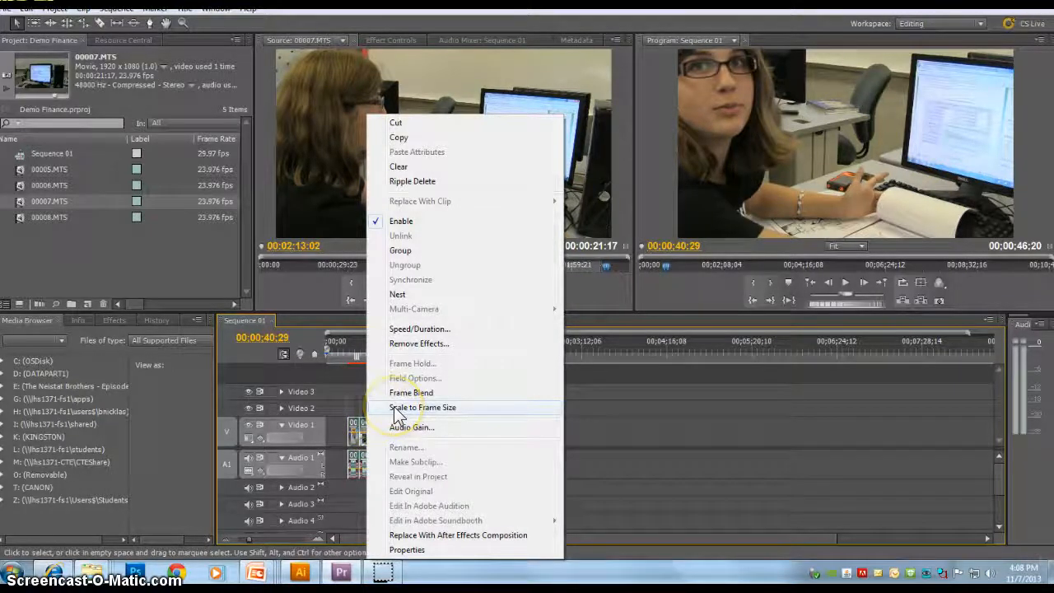
{"action": "left_click", "coordinate": [398, 408]}
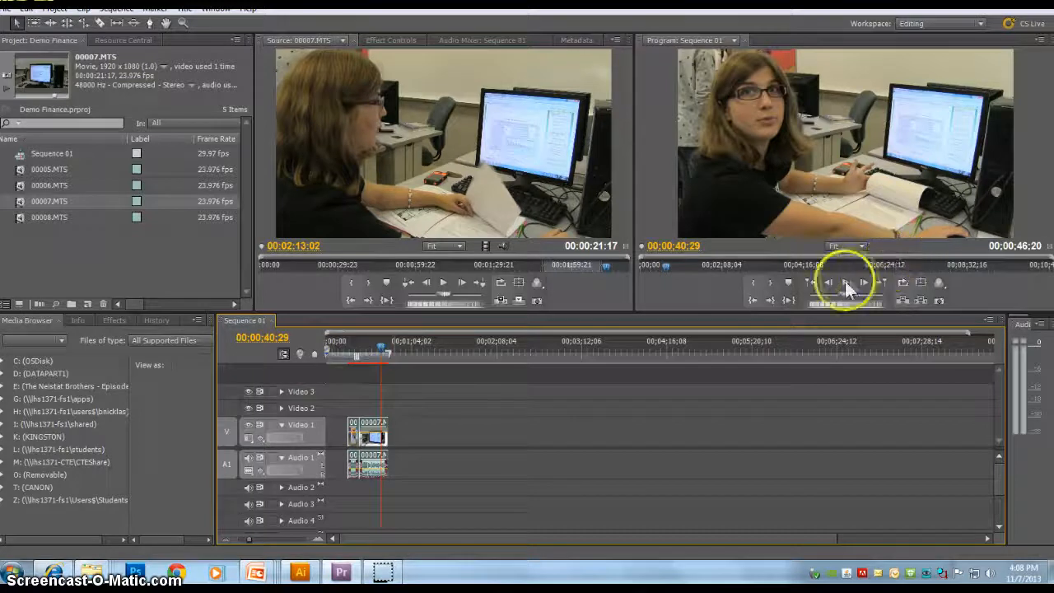
Step: Select both 00007.MTS clips and move them to the beginning of the sequence
{"action": "left_click_drag", "start_coordinate": [382, 348], "coordinate": [302, 369]}
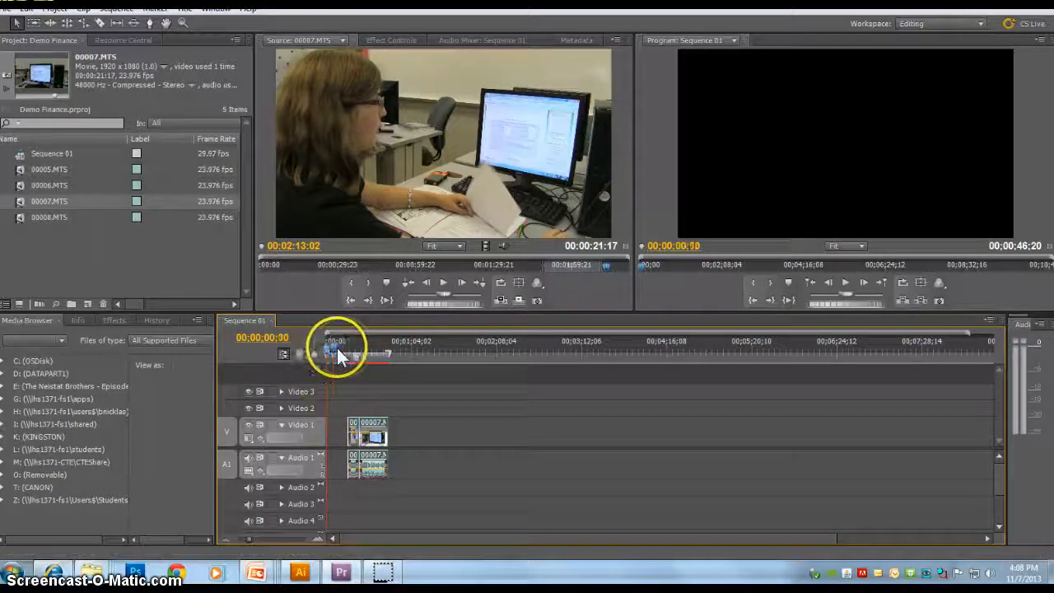
{"action": "left_click", "coordinate": [337, 348]}
{"action": "left_click_drag", "start_coordinate": [337, 348], "coordinate": [331, 348]}
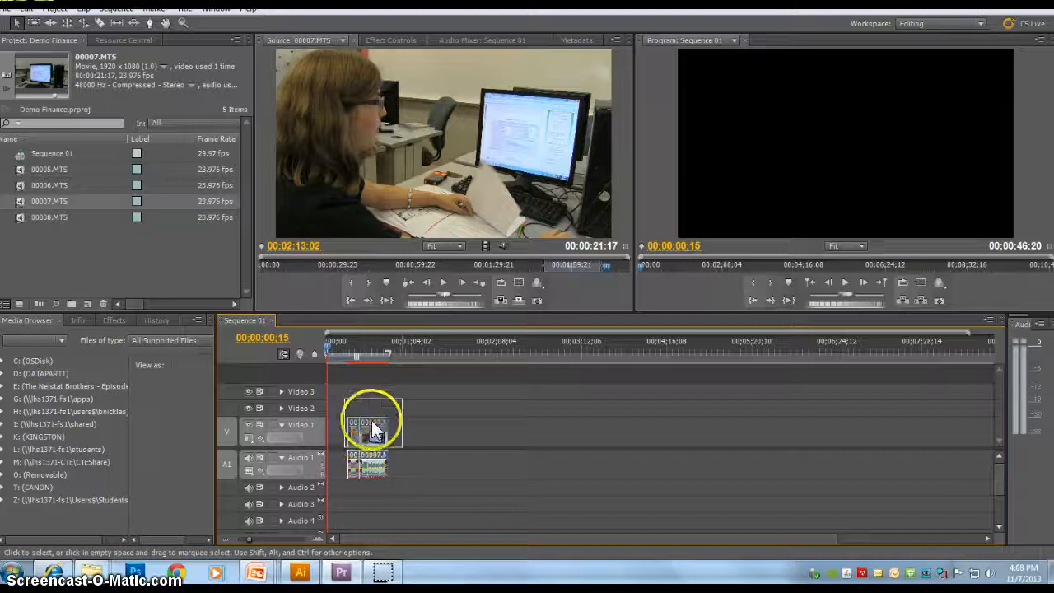
{"action": "left_click_drag", "start_coordinate": [375, 428], "coordinate": [330, 446]}
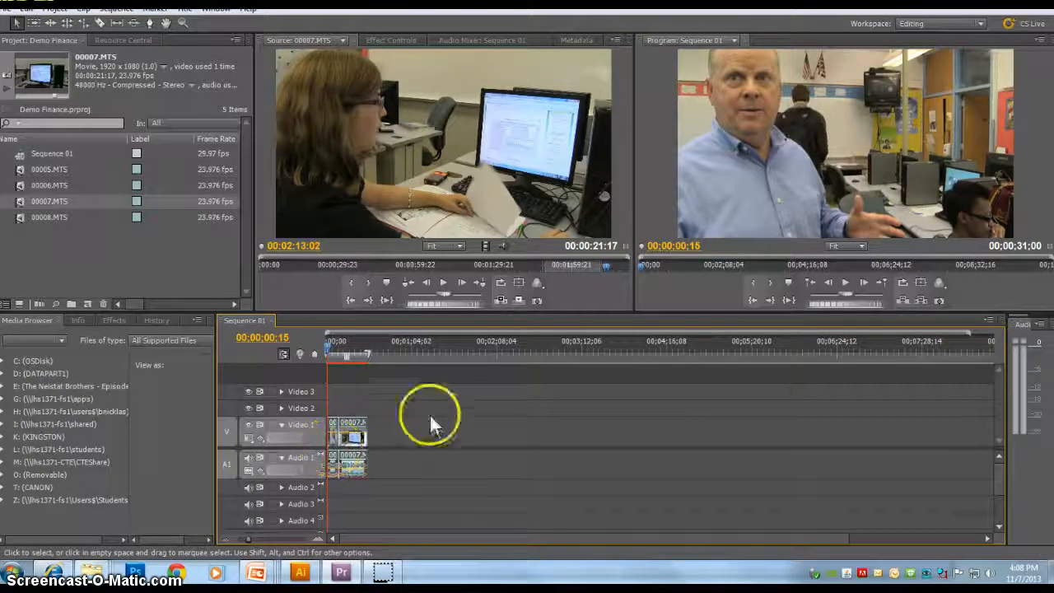
{"action": "left_click", "coordinate": [352, 417]}
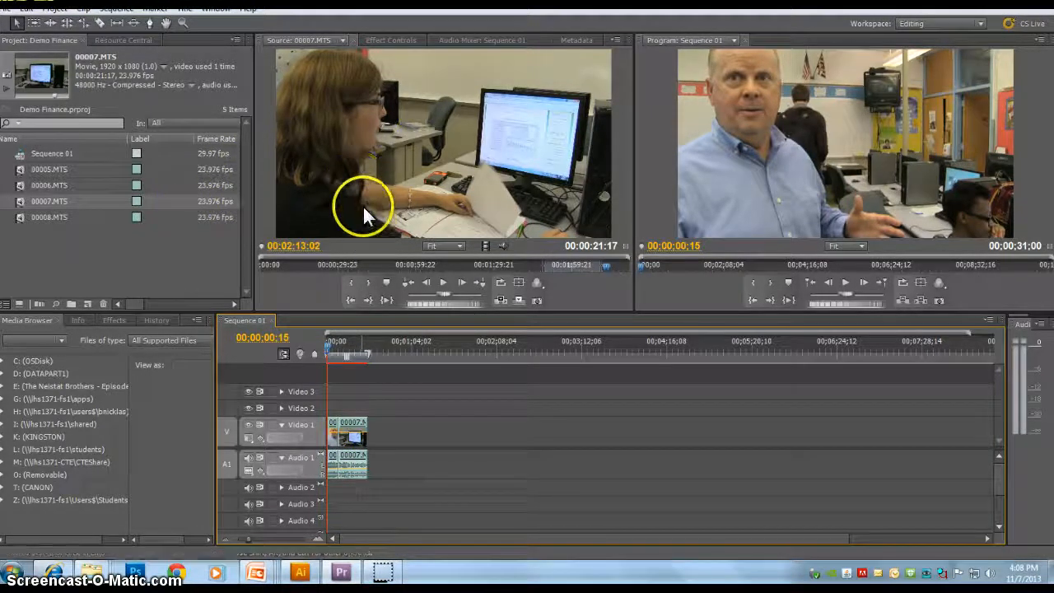
Step: Open the media export settings for Sequence 01
{"action": "left_click_drag", "start_coordinate": [363, 207], "coordinate": [382, 388]}
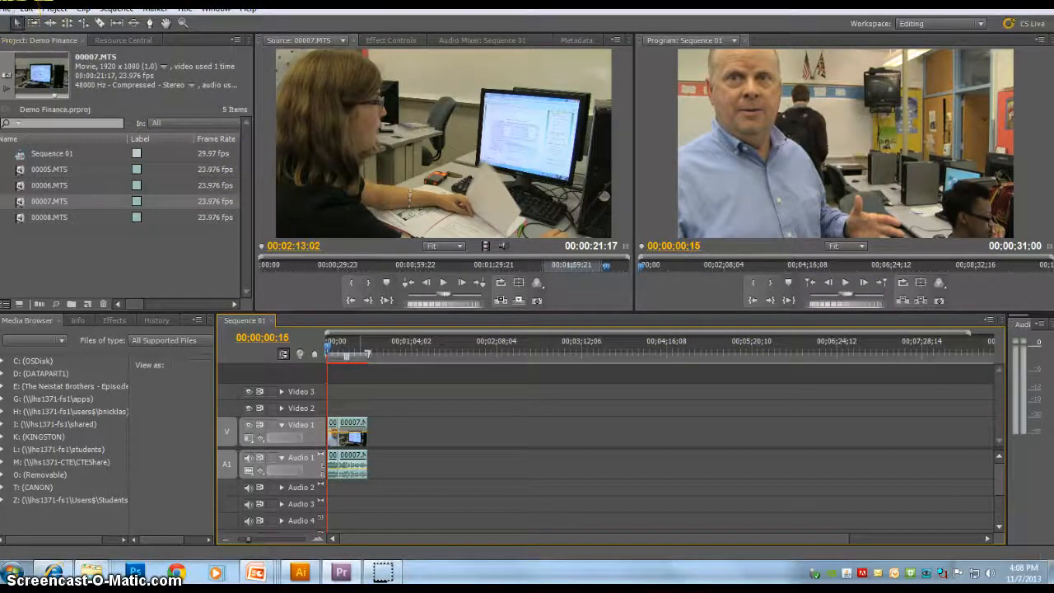
{"action": "left_click", "coordinate": [4, 8]}
{"action": "mouse_move", "coordinate": [46, 288]}
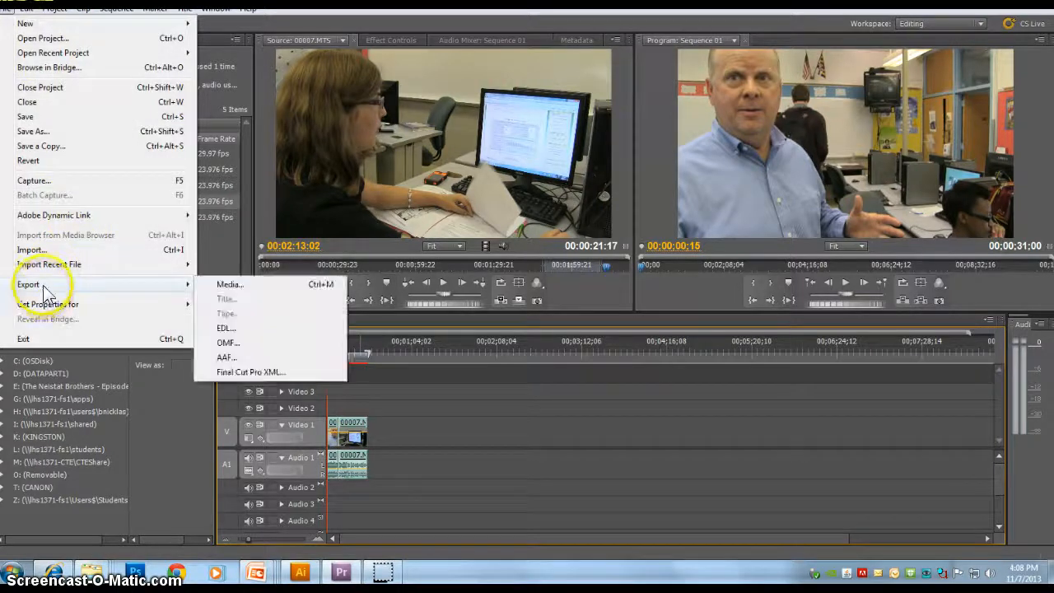
{"action": "left_click", "coordinate": [277, 283]}
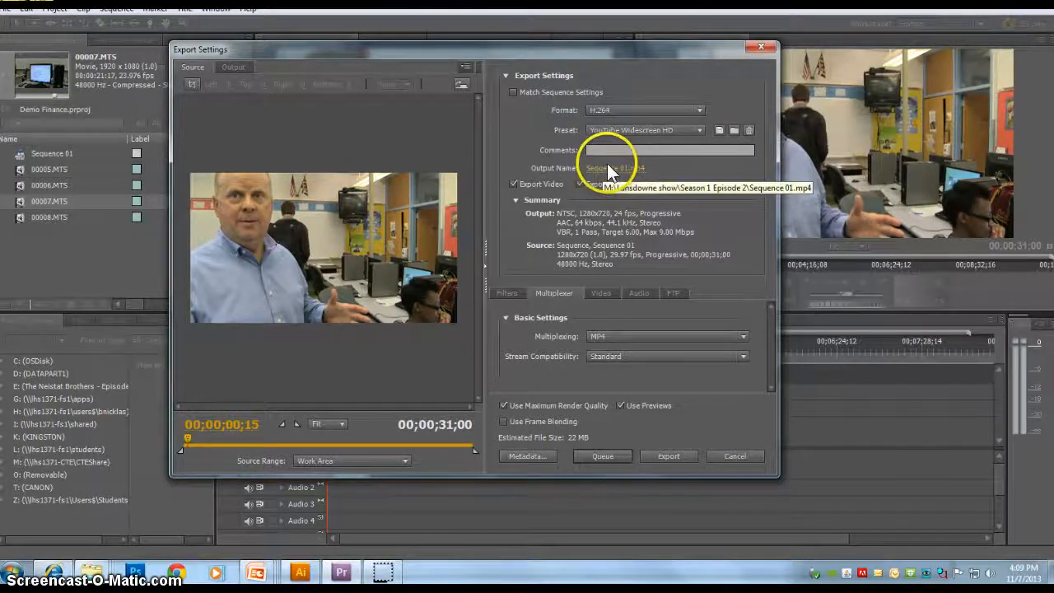
Step: Choose the H.264 format with the YouTube Widescreen HD preset, start encoding Sequence 01, and cancel the encoding
{"action": "left_click", "coordinate": [614, 111]}
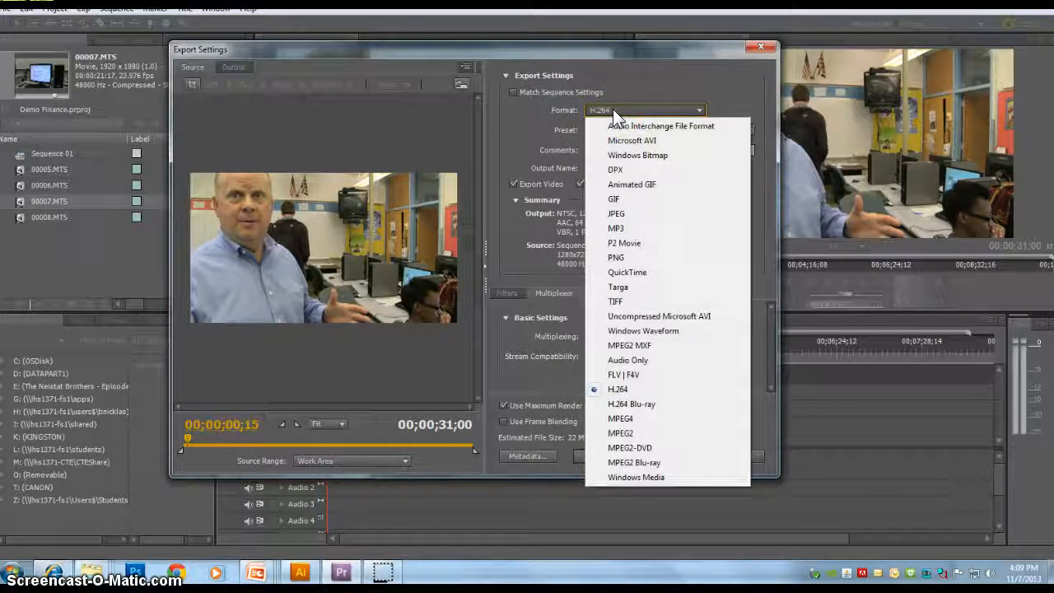
{"action": "left_click", "coordinate": [619, 392]}
{"action": "left_click", "coordinate": [698, 130]}
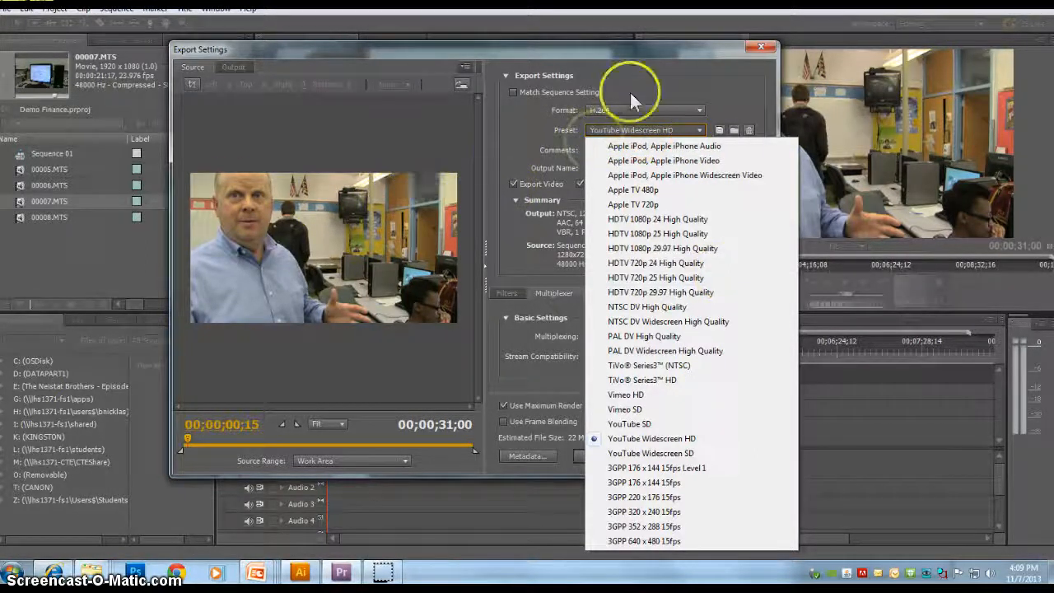
{"action": "left_click", "coordinate": [500, 238]}
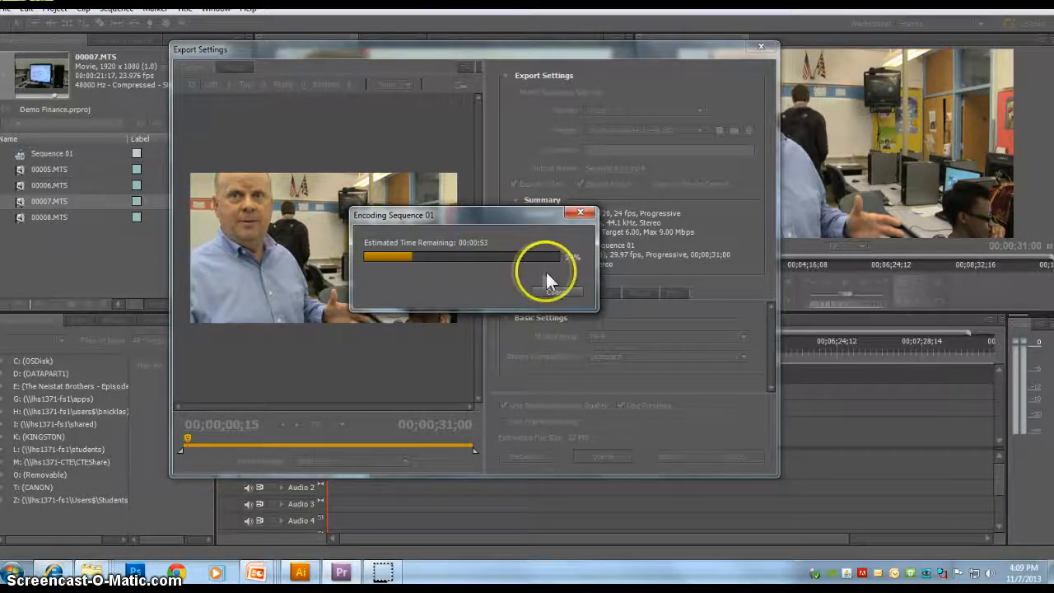
{"action": "left_click", "coordinate": [548, 293]}
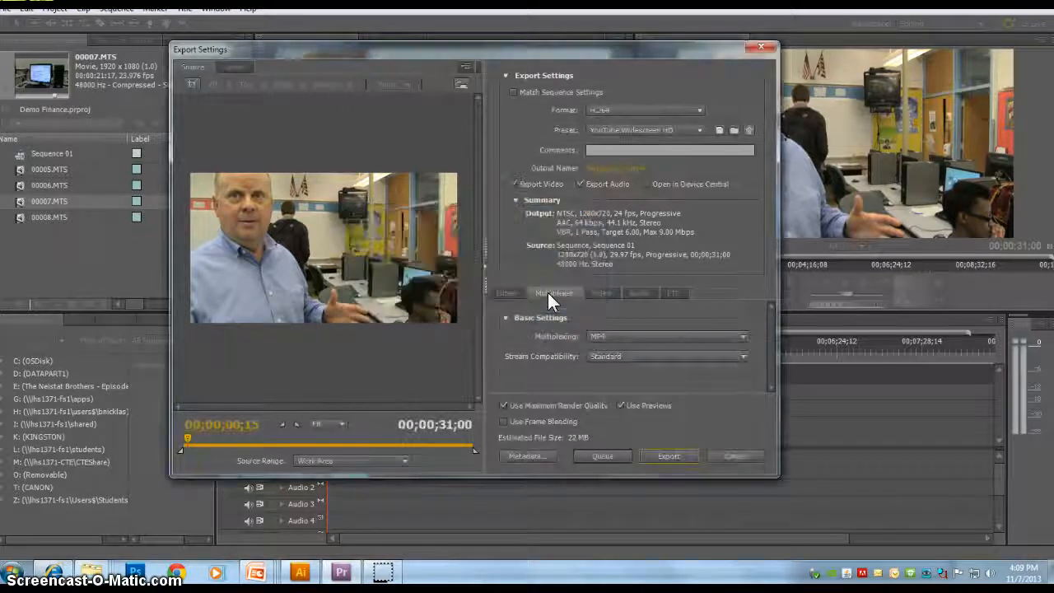